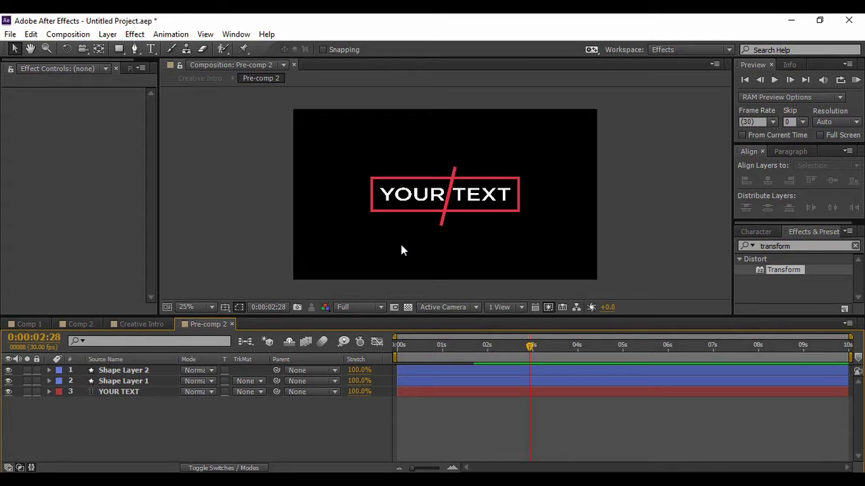
Create a new composition named Creative Intro
{"action": "left_click", "coordinate": [770, 84]}
{"action": "left_click", "coordinate": [82, 36]}
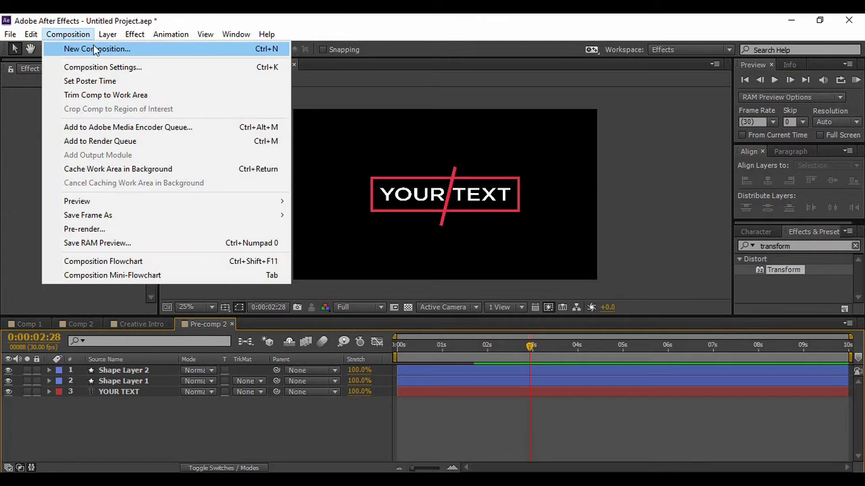
{"action": "left_click", "coordinate": [88, 48]}
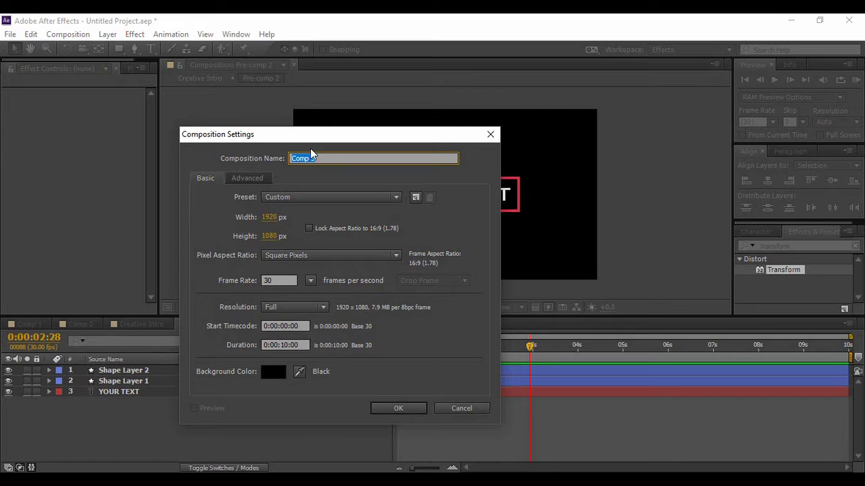
{"action": "type", "text": "Creative Intro"}
{"action": "key", "text": "Return"}
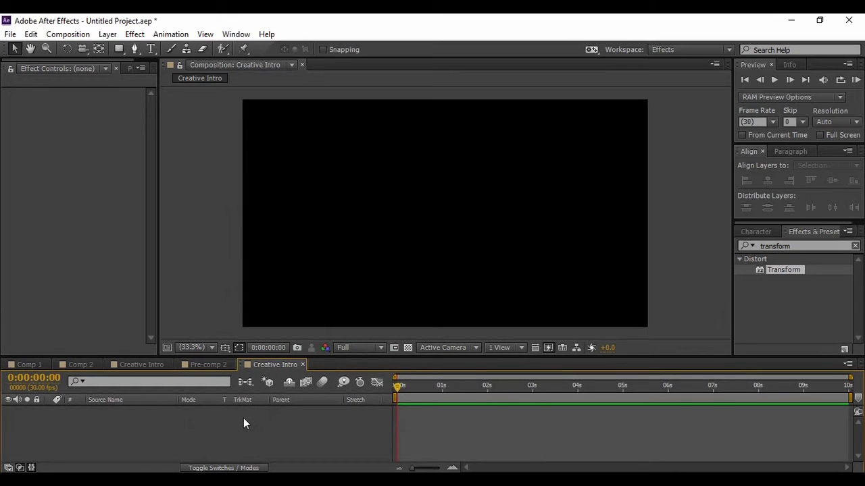
Add a text layer reading YOUR TEXT to the composition
{"action": "left_click", "coordinate": [148, 52]}
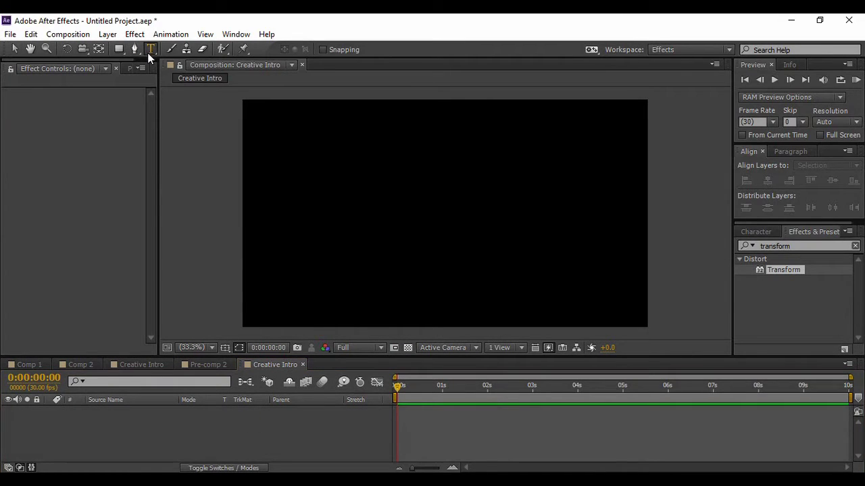
{"action": "left_click", "coordinate": [414, 217]}
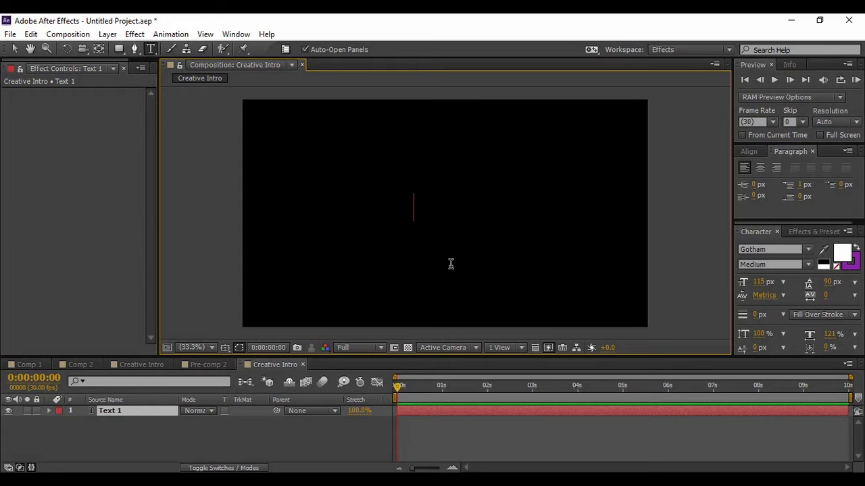
{"action": "type", "text": "YOU"}
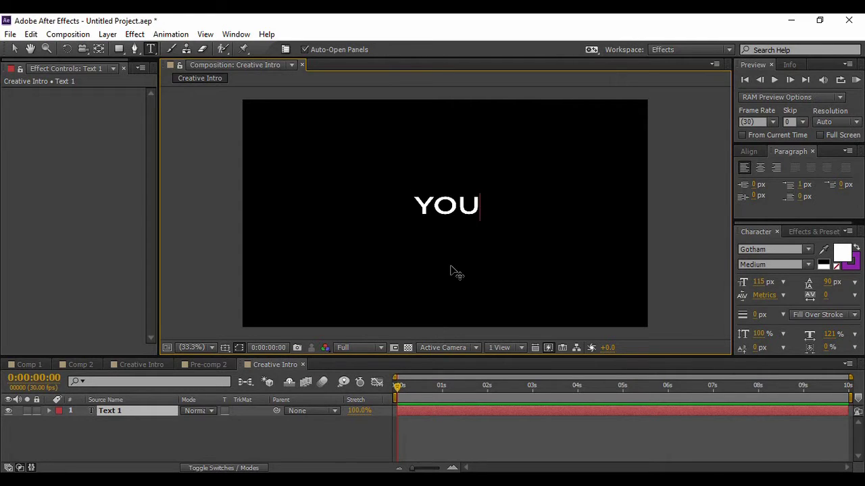
{"action": "type", "text": "R TEXT"}
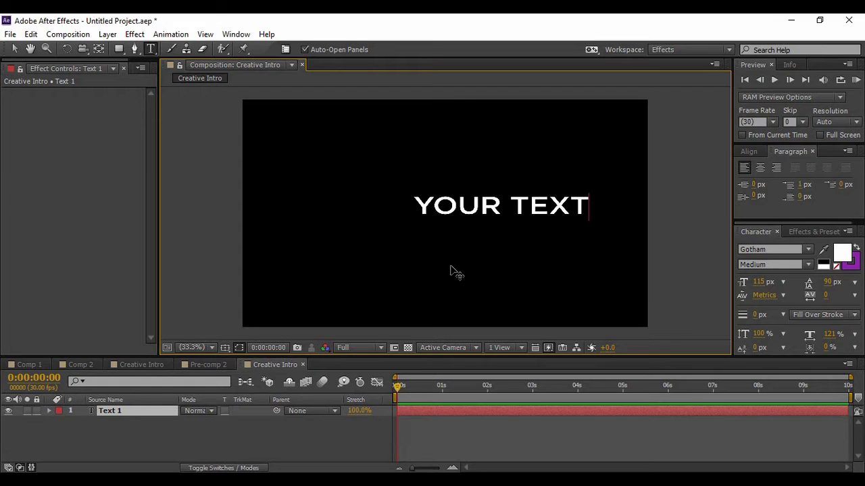
Centre the text layer horizontally and vertically in the composition
{"action": "left_click", "coordinate": [747, 151]}
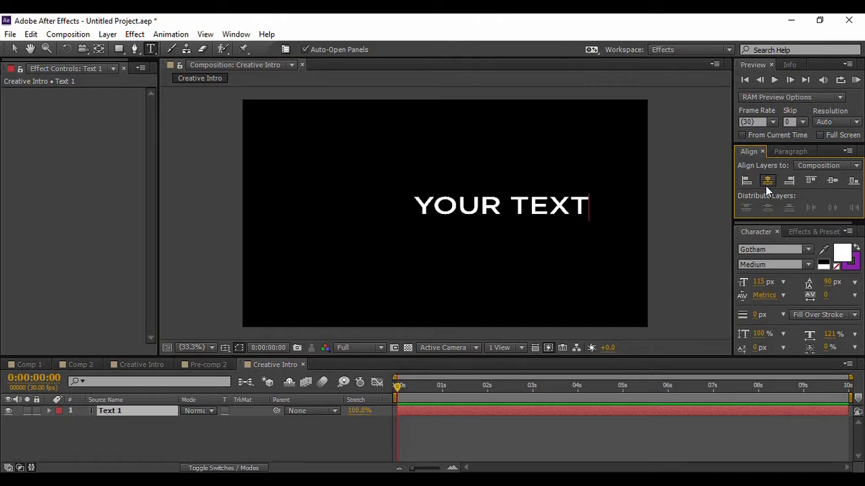
{"action": "key", "text": "Caps_Lock"}
{"action": "left_click", "coordinate": [766, 186]}
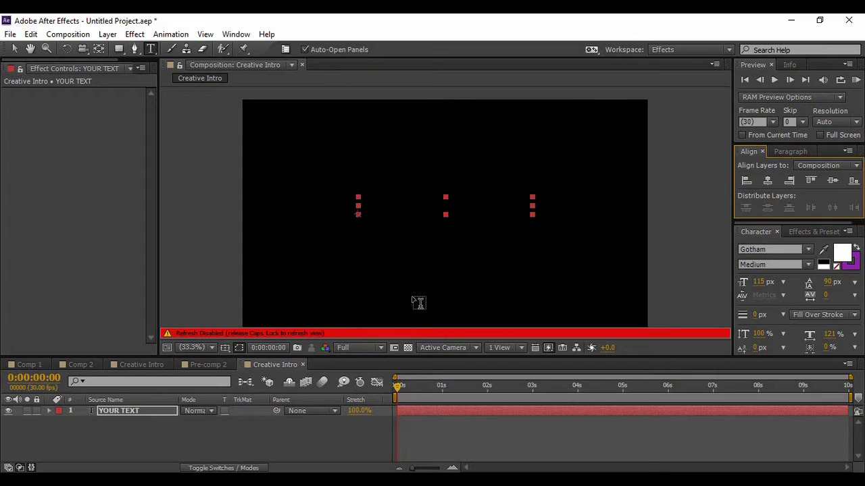
{"action": "key", "text": "Caps_Lock"}
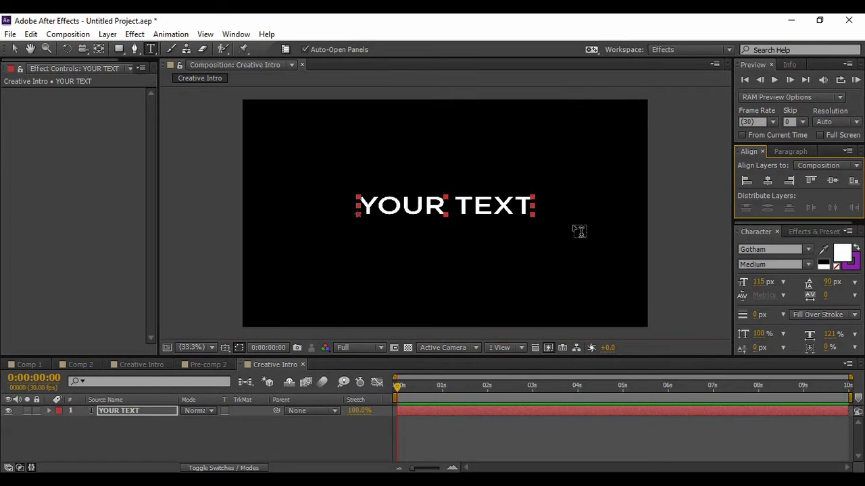
{"action": "left_click", "coordinate": [832, 180]}
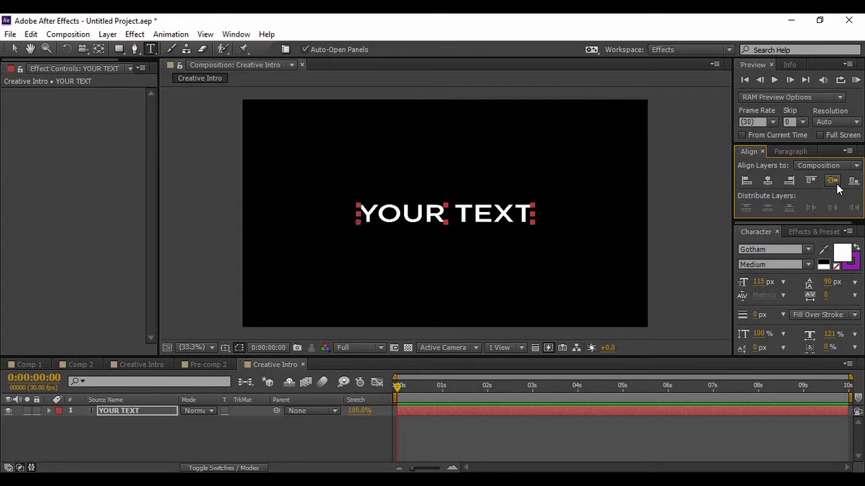
{"action": "left_click", "coordinate": [324, 449]}
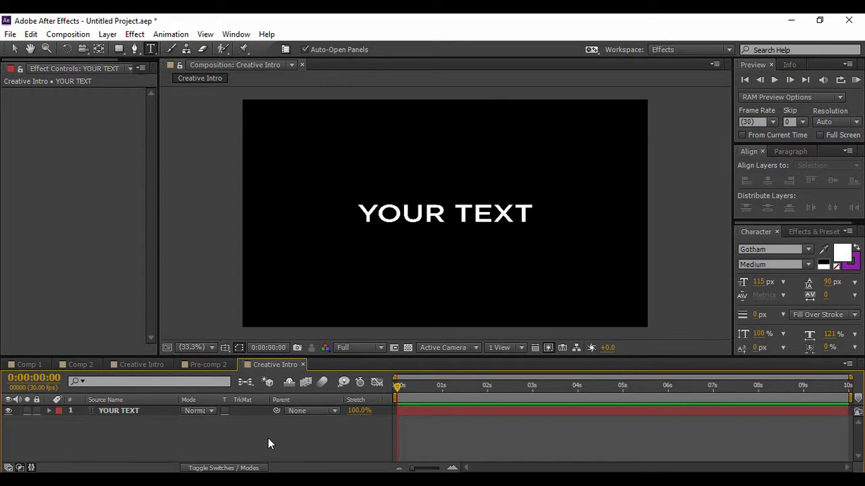
Draw a rounded rectangle around the text with the Rounded Rectangle tool, with no fill and a 20 px red stroke
{"action": "left_click", "coordinate": [119, 50]}
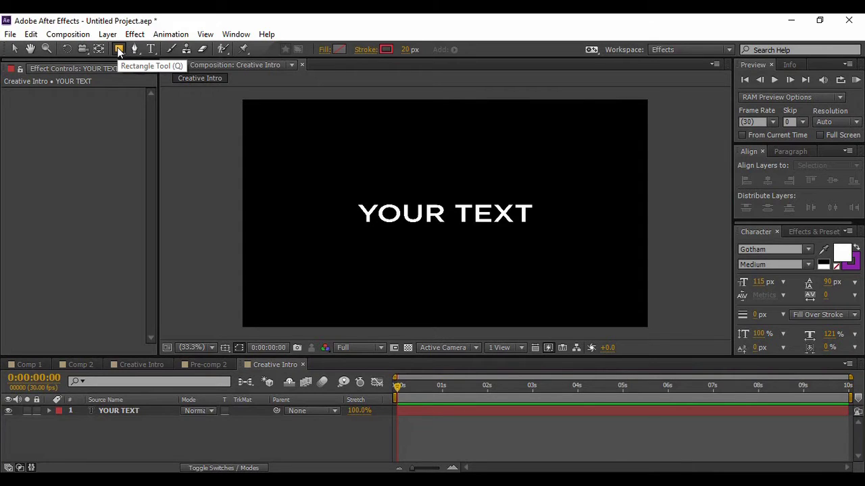
{"action": "key", "text": "q"}
{"action": "key", "text": "q"}
{"action": "key", "text": "q"}
{"action": "key", "text": "q"}
{"action": "key", "text": "q"}
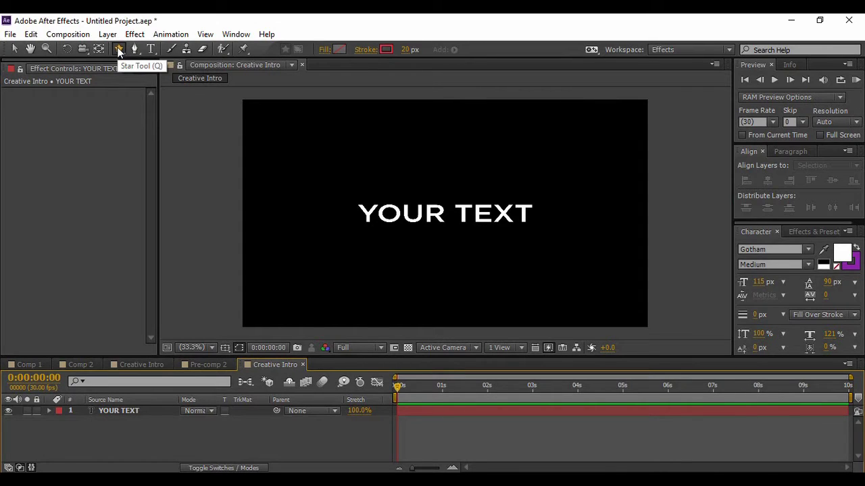
{"action": "key", "text": "q"}
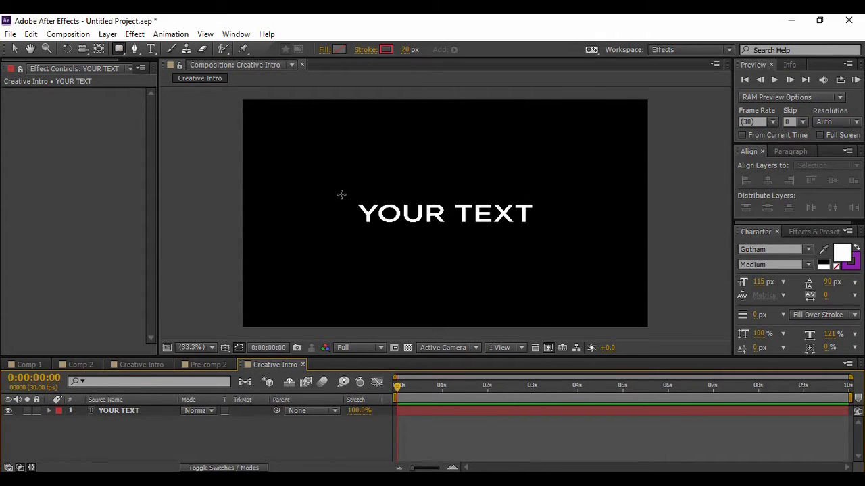
{"action": "mouse_move", "coordinate": [343, 194]}
{"action": "left_mouse_down"}
{"action": "mouse_move", "coordinate": [358, 208]}
{"action": "mouse_move", "coordinate": [444, 234]}
{"action": "mouse_move", "coordinate": [550, 232]}
{"action": "left_mouse_up"}
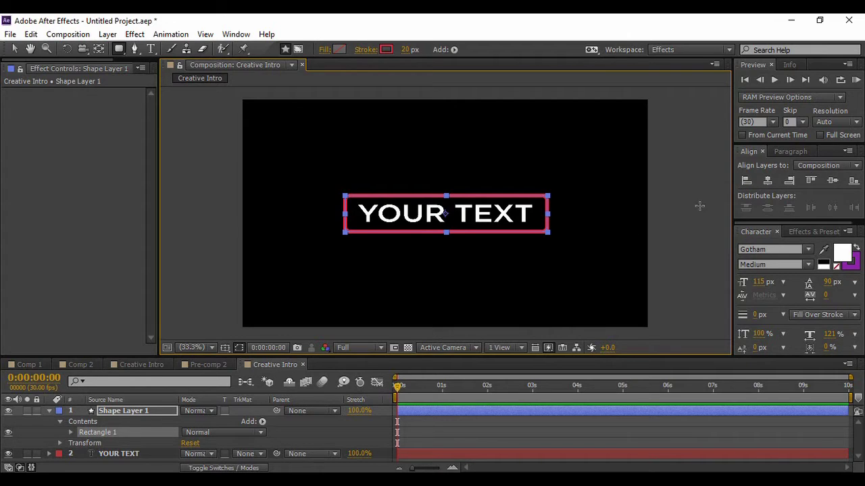
Centre the rectangle shape layer horizontally and vertically in the composition and collapse its properties
{"action": "left_click", "coordinate": [767, 181]}
{"action": "left_click", "coordinate": [832, 181]}
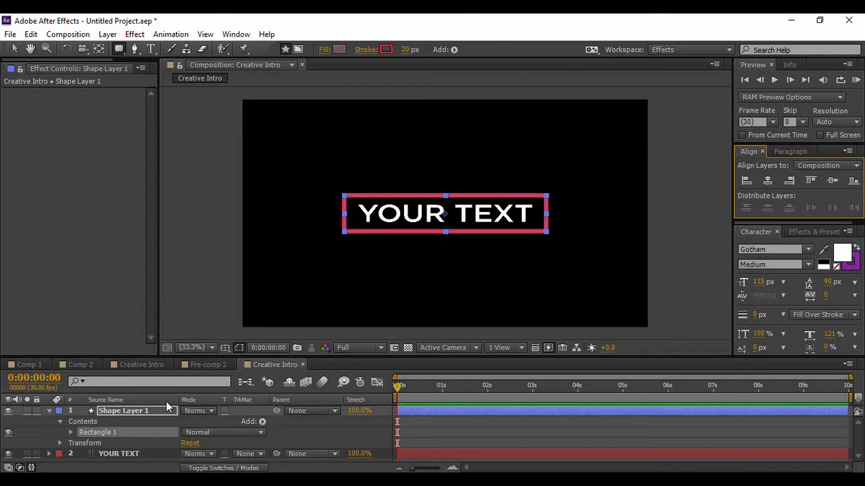
{"action": "left_click", "coordinate": [49, 411]}
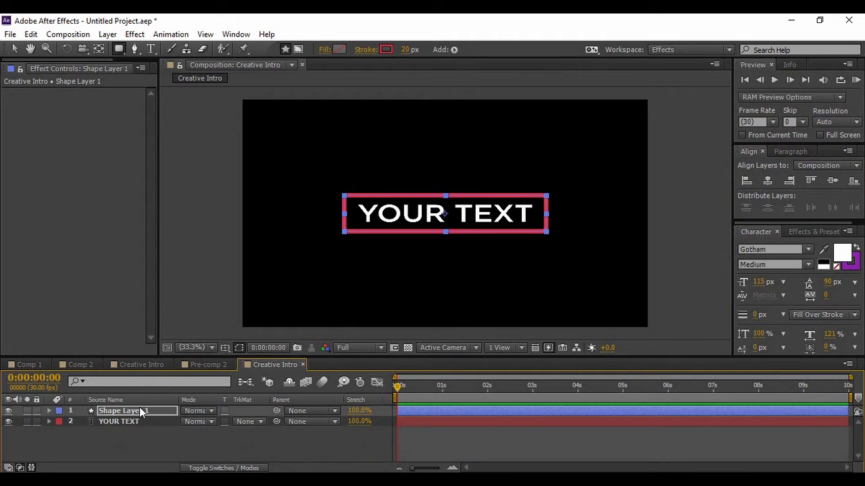
Check the rectangle's fill type, stroke type and stroke colour settings
{"action": "left_click", "coordinate": [324, 50]}
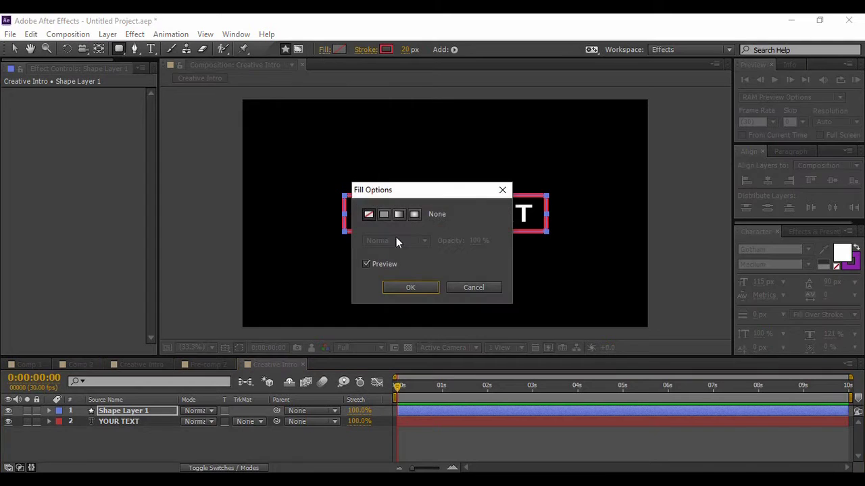
{"action": "left_click", "coordinate": [408, 288]}
{"action": "left_click", "coordinate": [360, 48]}
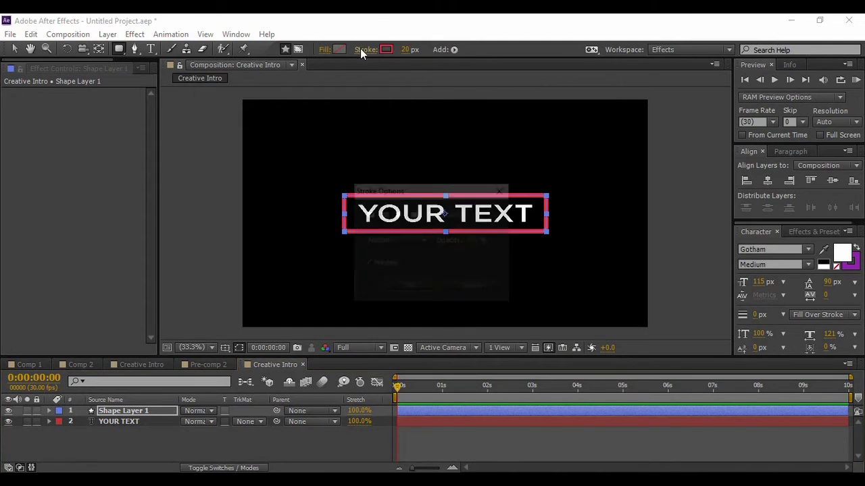
{"action": "left_click", "coordinate": [410, 287]}
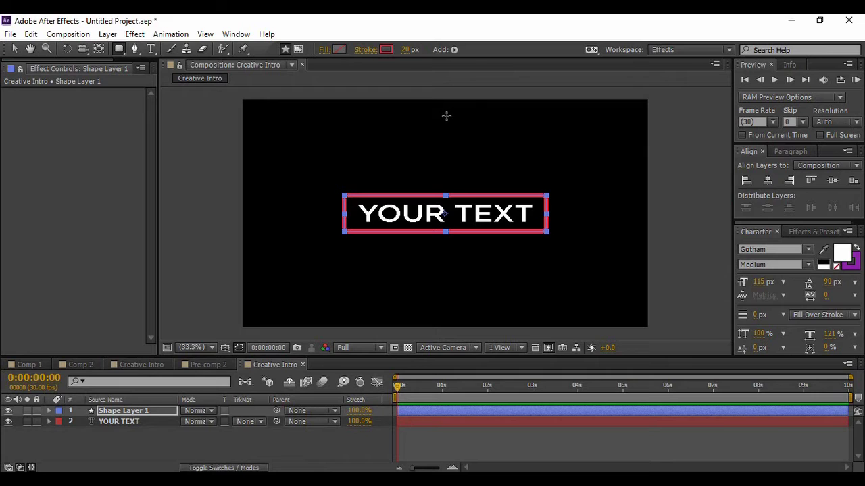
{"action": "left_click", "coordinate": [390, 52]}
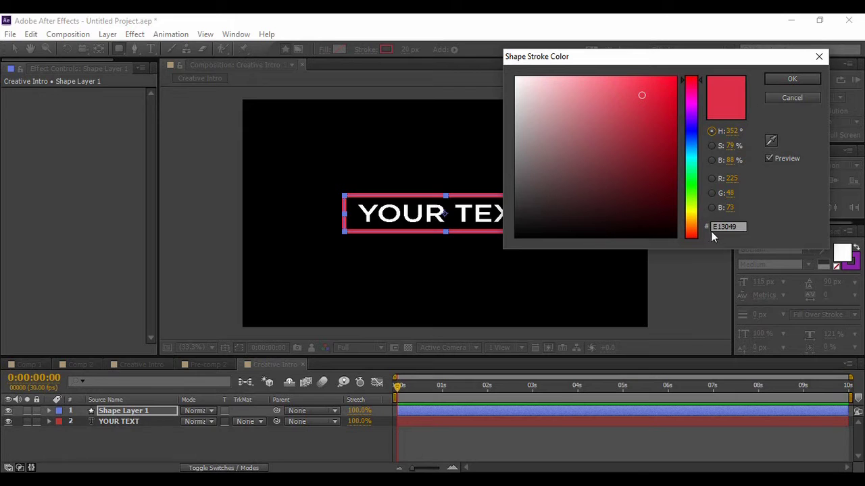
{"action": "left_click", "coordinate": [779, 79]}
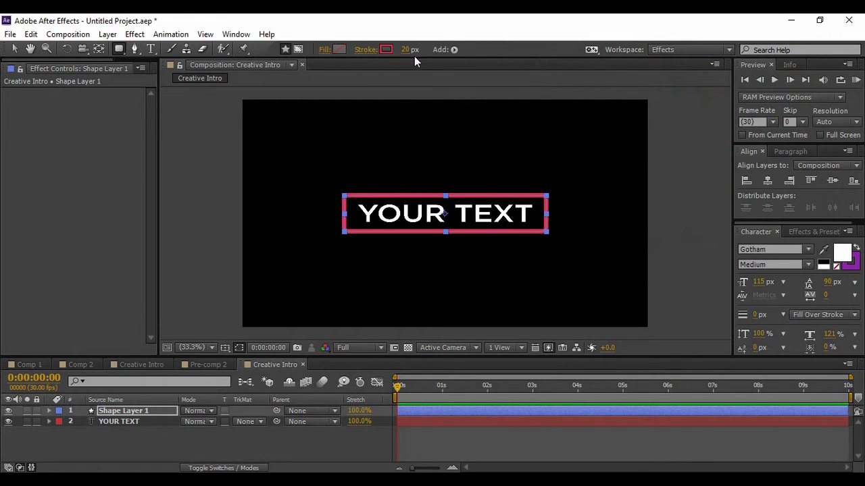
{"action": "left_click", "coordinate": [282, 443]}
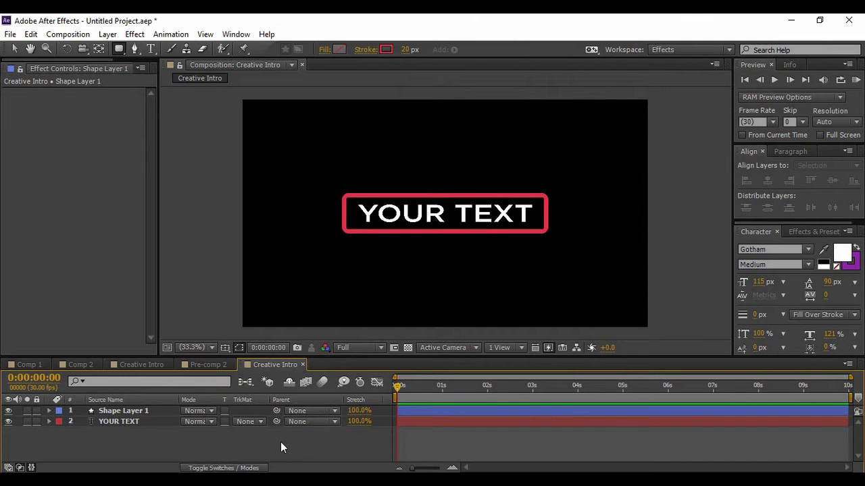
Set the line cap of the rectangle's stroke to Round Cap
{"action": "left_click", "coordinate": [120, 410]}
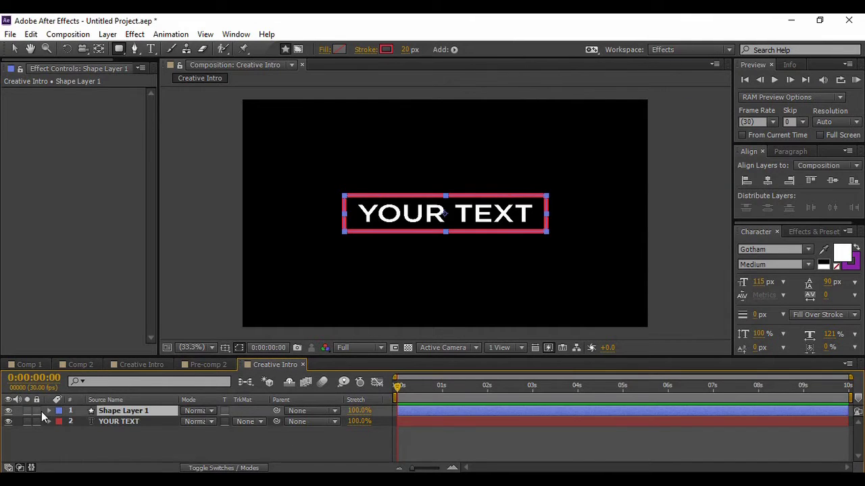
{"action": "left_click", "coordinate": [48, 410]}
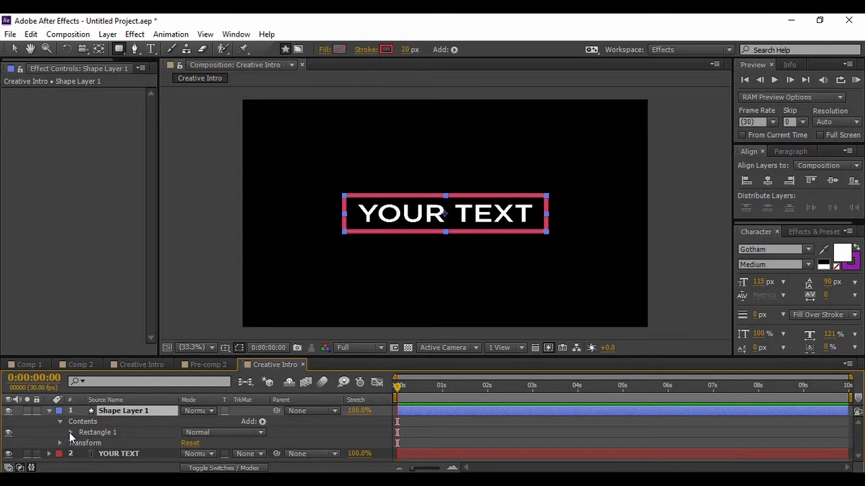
{"action": "left_click", "coordinate": [70, 433]}
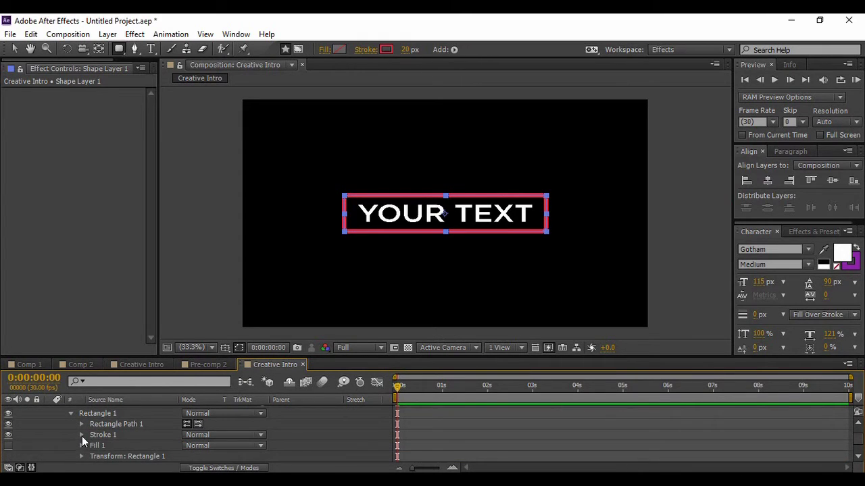
{"action": "left_click", "coordinate": [81, 435]}
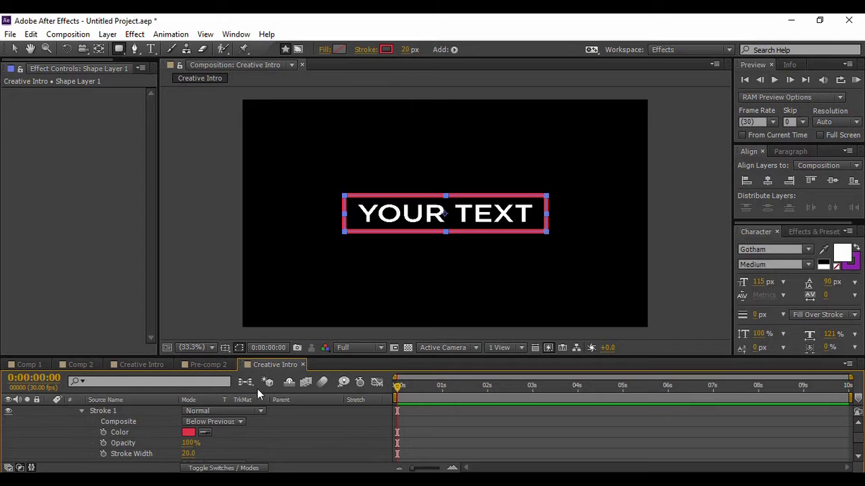
{"action": "left_click_drag", "start_coordinate": [257, 357], "coordinate": [256, 322]}
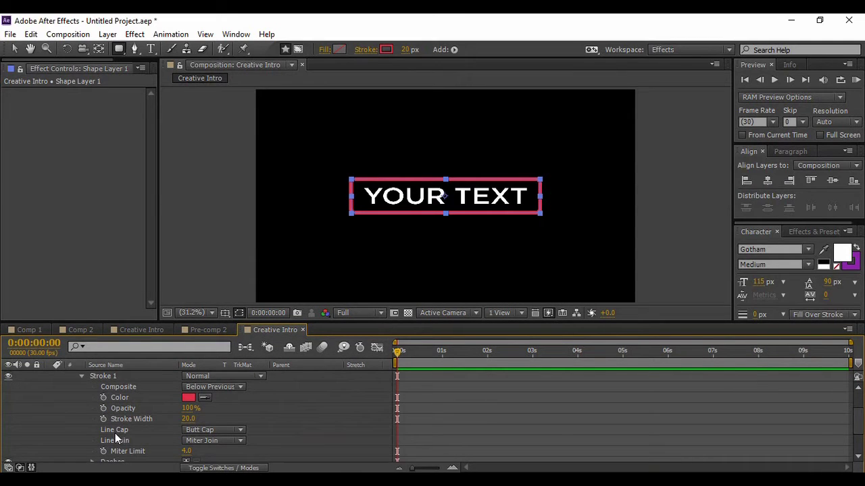
{"action": "left_click", "coordinate": [202, 431]}
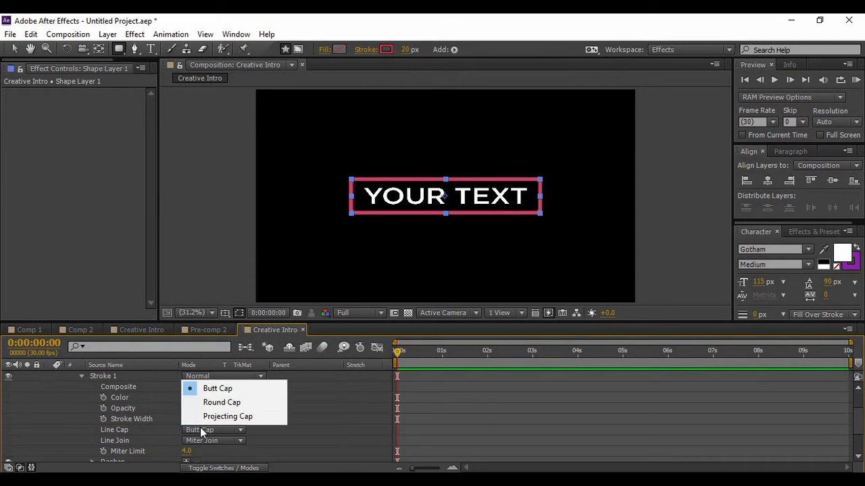
{"action": "left_click", "coordinate": [218, 402]}
Add Trim Paths to the rectangle and keyframe its End at 0% at the start of the composition
{"action": "scroll", "coordinate": [318, 377], "scroll_direction": "up", "scroll_amount": 3}
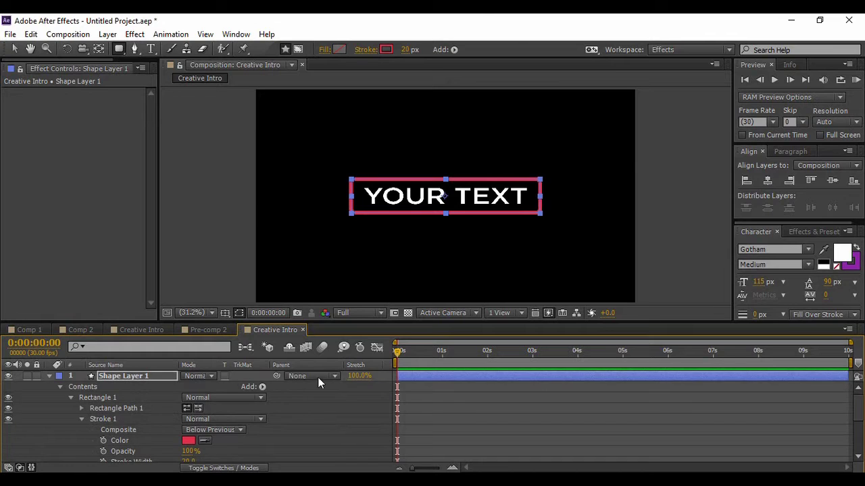
{"action": "left_click", "coordinate": [263, 386]}
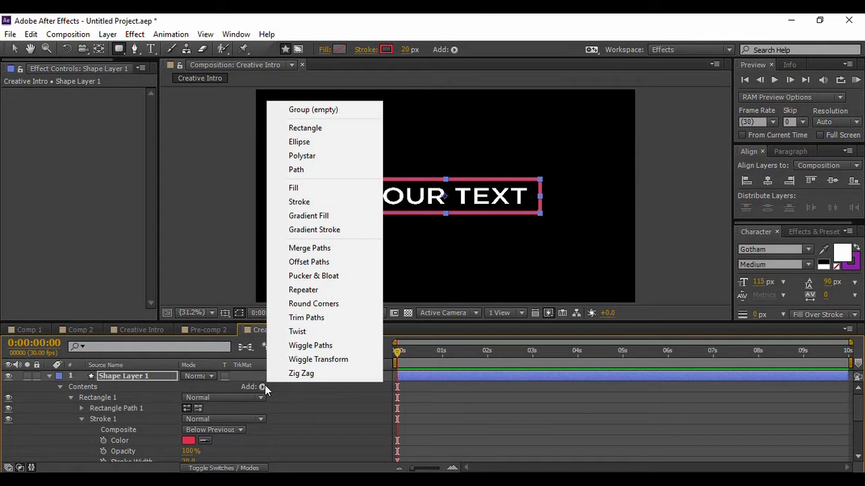
{"action": "left_click", "coordinate": [307, 318]}
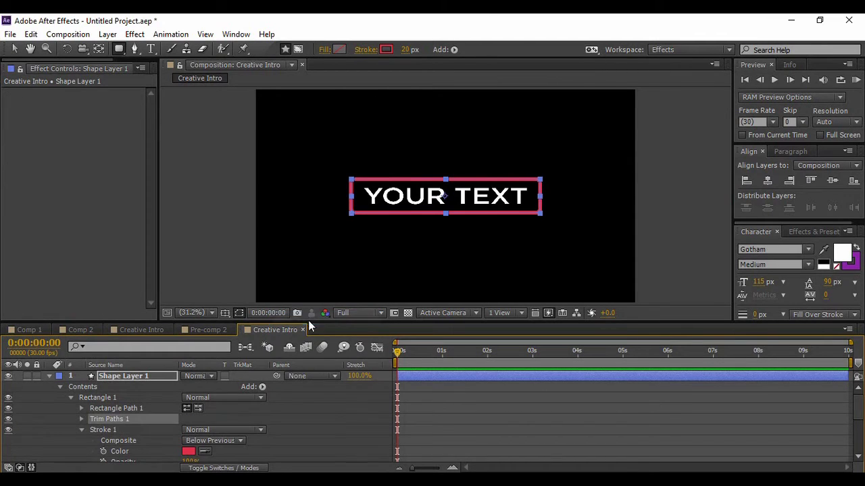
{"action": "left_click", "coordinate": [81, 419]}
{"action": "left_click_drag", "start_coordinate": [191, 435], "coordinate": [121, 435]}
{"action": "left_click", "coordinate": [103, 435]}
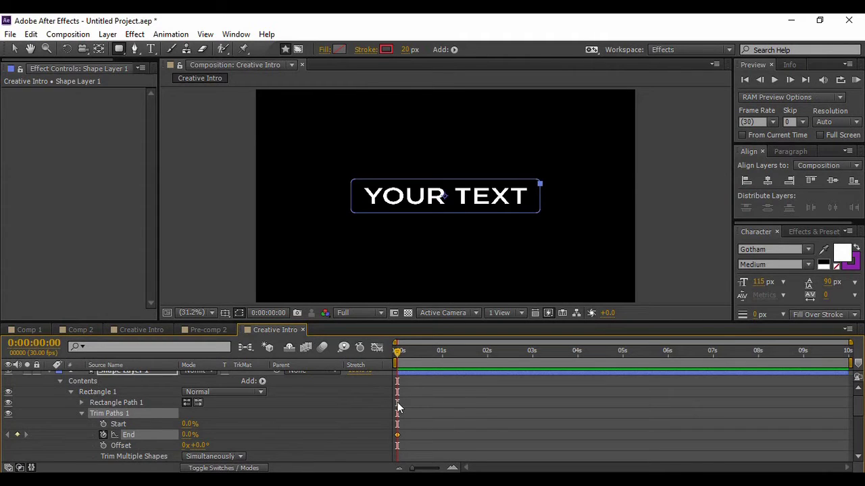
Keyframe the rectangle's Trim Paths End at 100% at 0:00:00:15
{"action": "left_click_drag", "start_coordinate": [397, 353], "coordinate": [420, 357]}
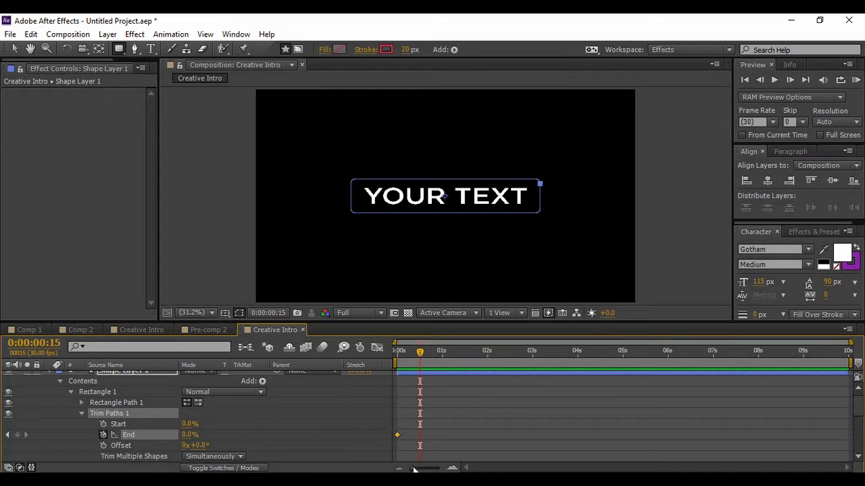
{"action": "key", "text": "="}
{"action": "left_click_drag", "start_coordinate": [189, 435], "coordinate": [295, 436]}
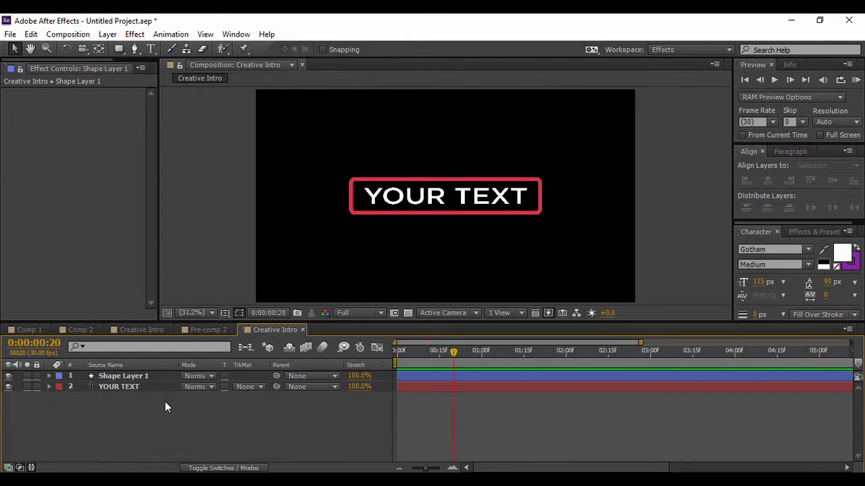
Draw a rectangular mask closely around the text on the YOUR TEXT layer with the playhead at 0:00:00:04
{"action": "left_click_drag", "start_coordinate": [453, 352], "coordinate": [407, 361]}
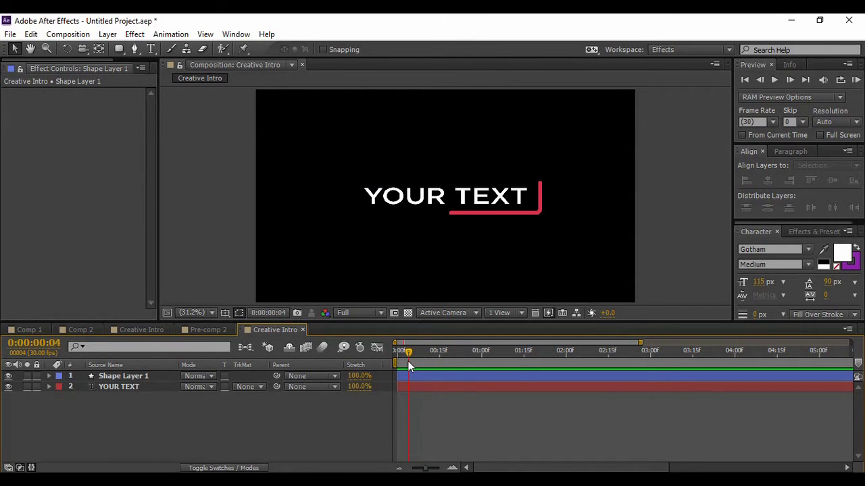
{"action": "left_click", "coordinate": [133, 390]}
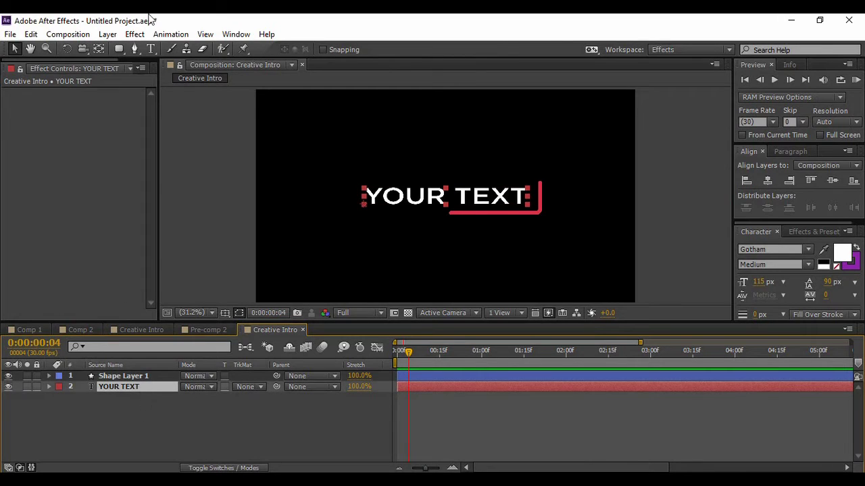
{"action": "left_click", "coordinate": [120, 50]}
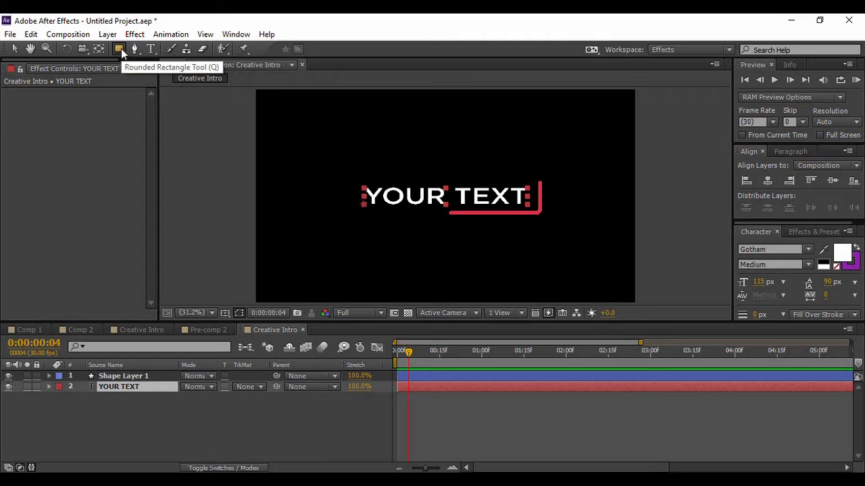
{"action": "key", "text": "q"}
{"action": "key", "text": "q"}
{"action": "key", "text": "q"}
{"action": "key", "text": "q"}
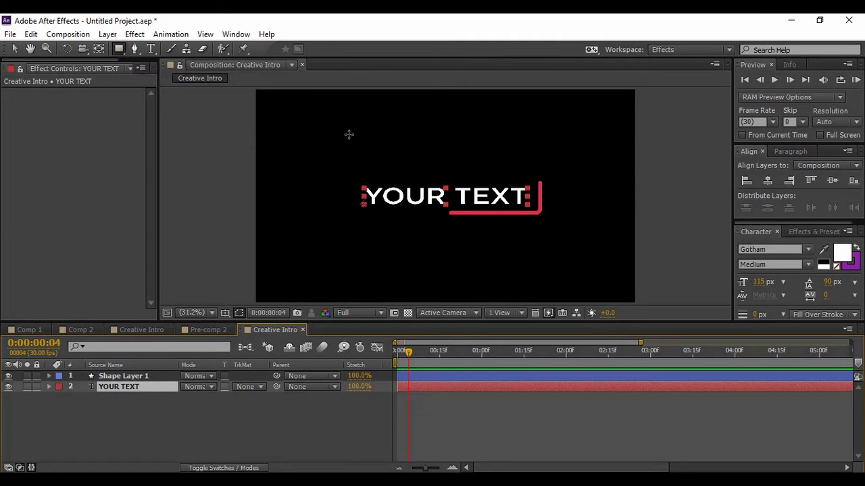
{"action": "left_click_drag", "start_coordinate": [360, 183], "coordinate": [537, 212]}
{"action": "key", "text": "shift+Up"}
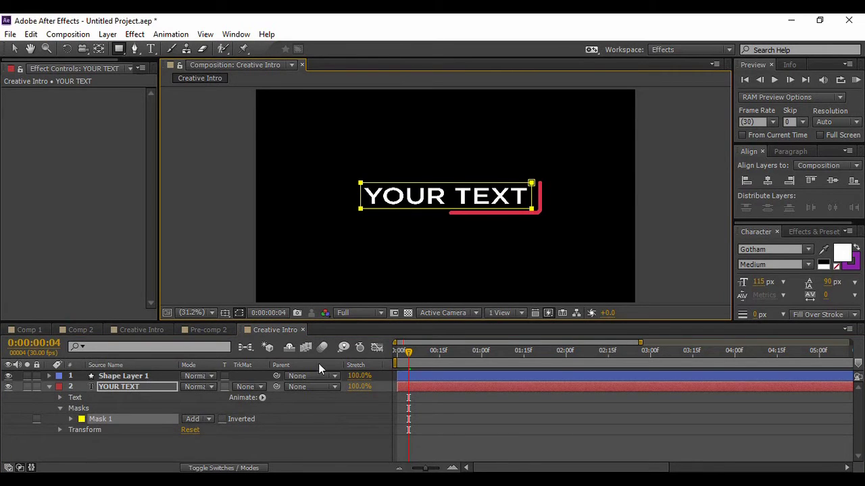
{"action": "key", "text": "v"}
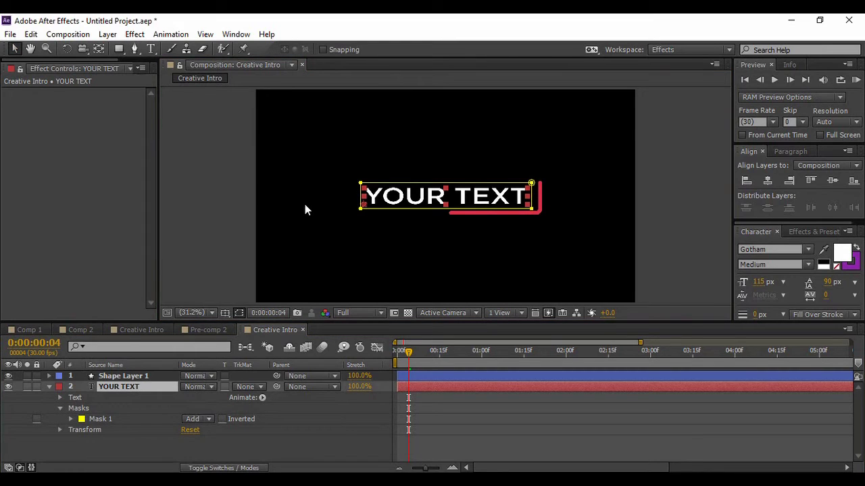
Move the text layer's mask up clear of the text and keyframe its Mask Path at 0:00:00:04
{"action": "left_click_drag", "start_coordinate": [483, 183], "coordinate": [484, 184]}
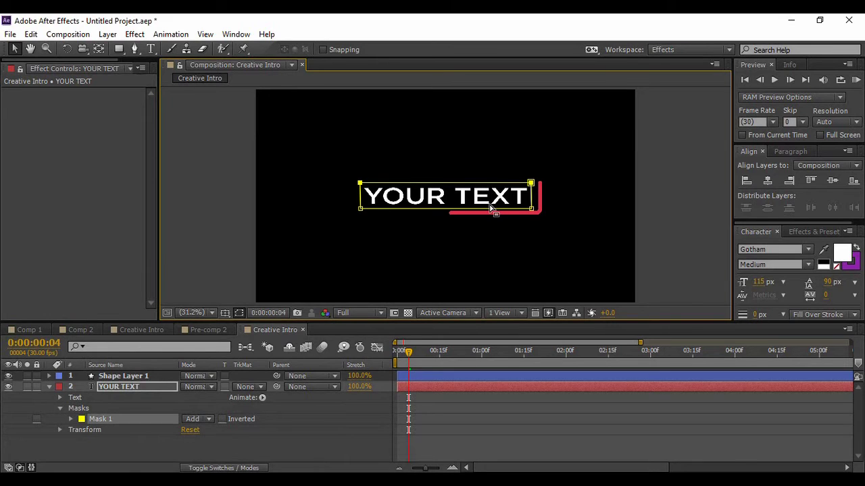
{"action": "left_click_drag", "start_coordinate": [489, 211], "coordinate": [502, 132]}
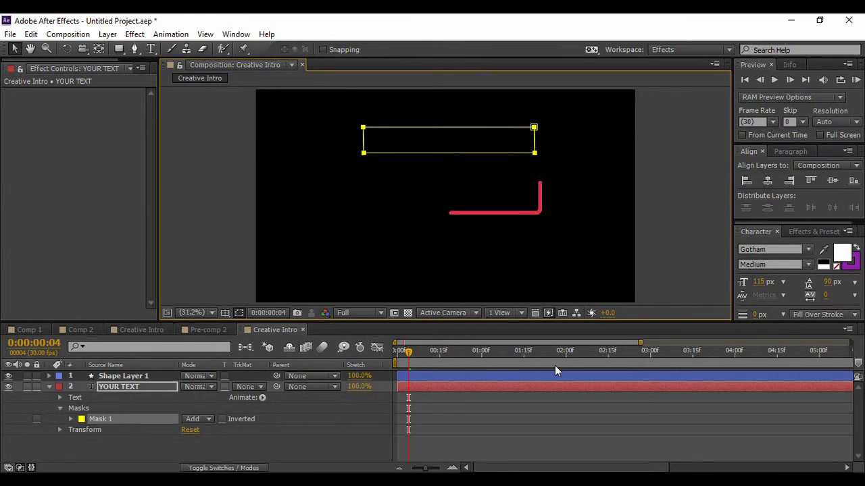
{"action": "left_click", "coordinate": [140, 387]}
{"action": "key", "text": "m"}
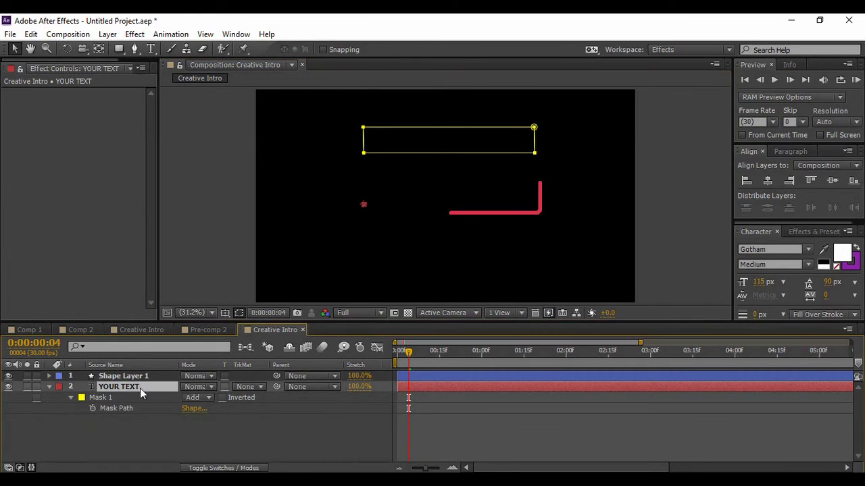
{"action": "left_click", "coordinate": [93, 407]}
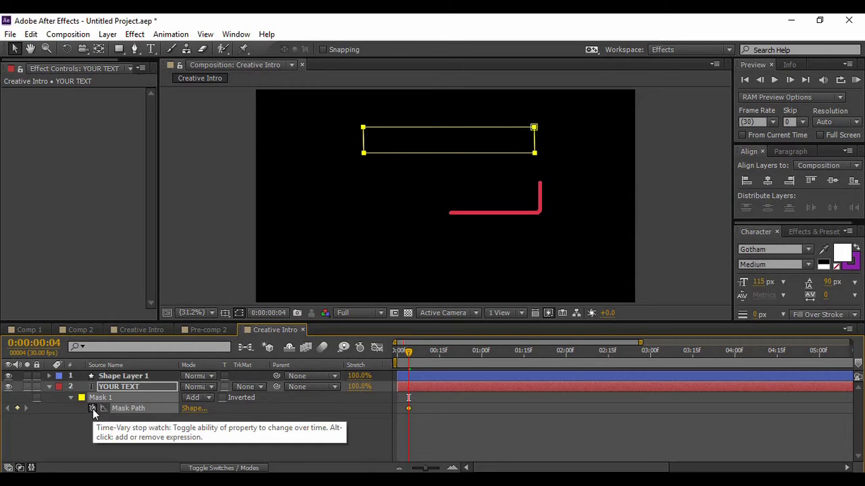
Keyframe the Mask Path at 0:00:00:20 with the mask moved back down over the text
{"action": "left_click_drag", "start_coordinate": [409, 358], "coordinate": [454, 360]}
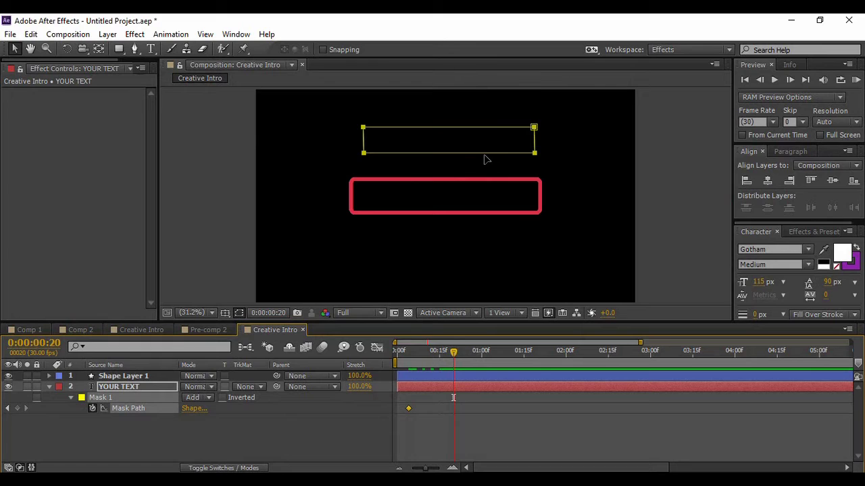
{"action": "left_click_drag", "start_coordinate": [487, 140], "coordinate": [486, 187]}
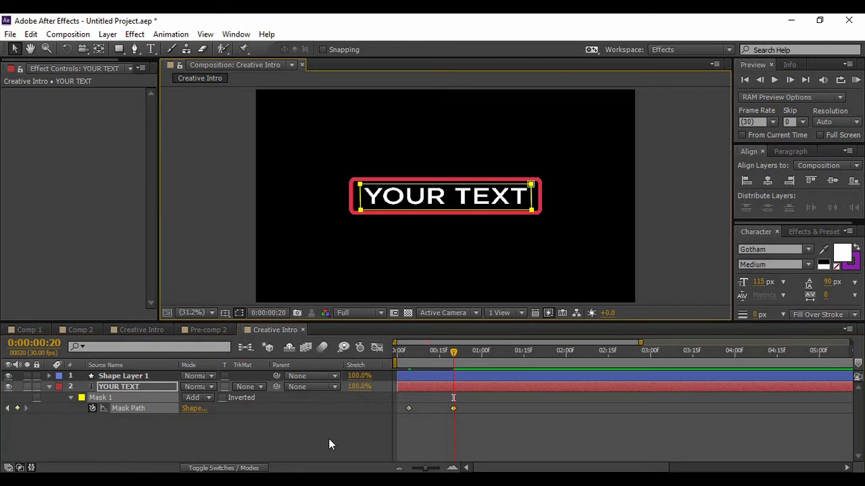
{"action": "left_click", "coordinate": [329, 440]}
Apply Easy Ease to both Mask Path keyframes of the text layer
{"action": "left_click_drag", "start_coordinate": [453, 409], "coordinate": [406, 411]}
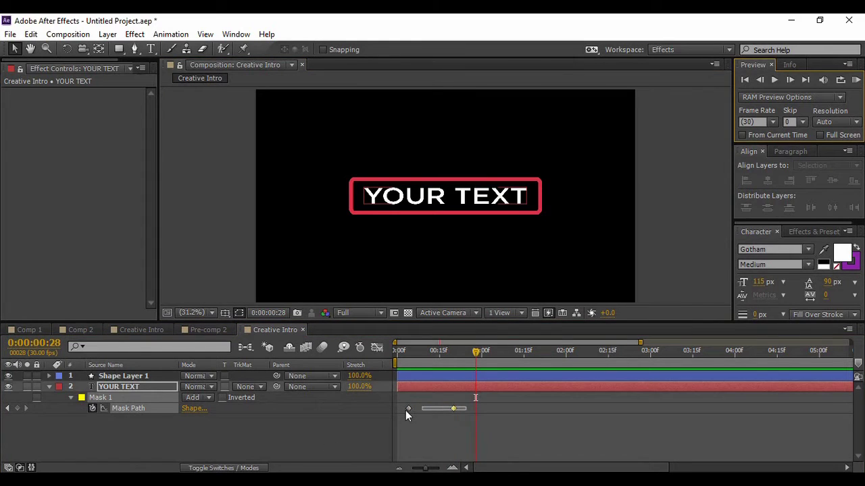
{"action": "right_click", "coordinate": [454, 409]}
{"action": "mouse_move", "coordinate": [485, 401]}
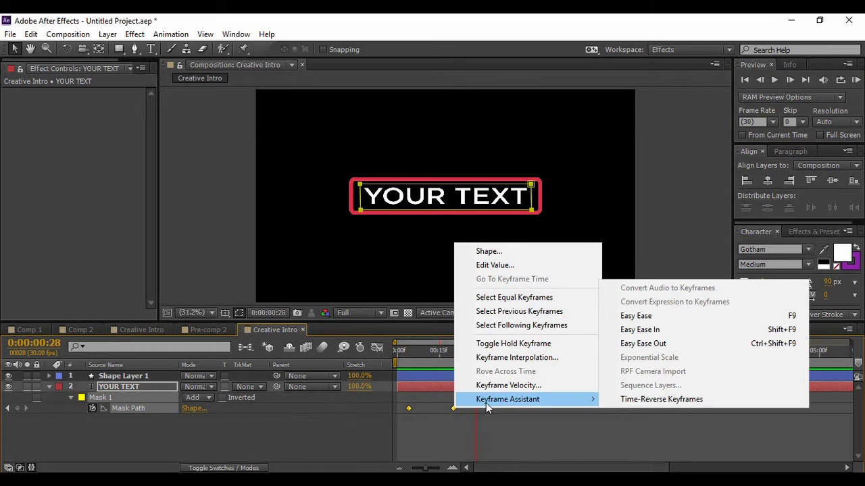
{"action": "left_click", "coordinate": [646, 322]}
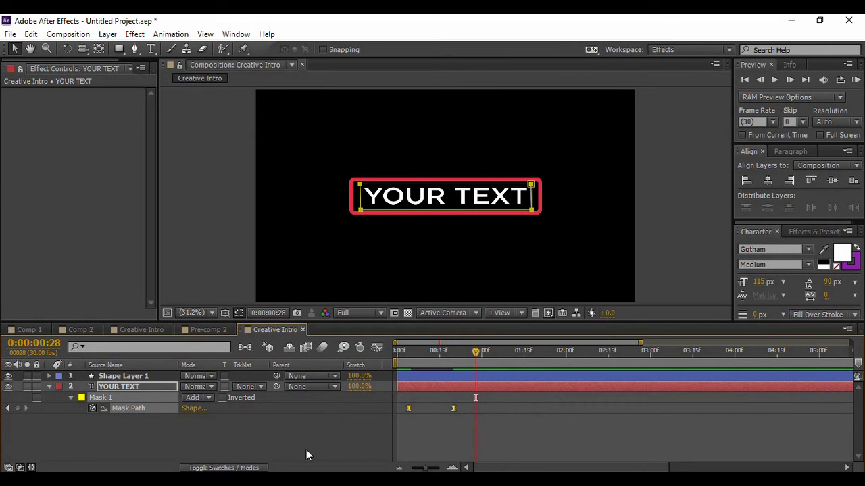
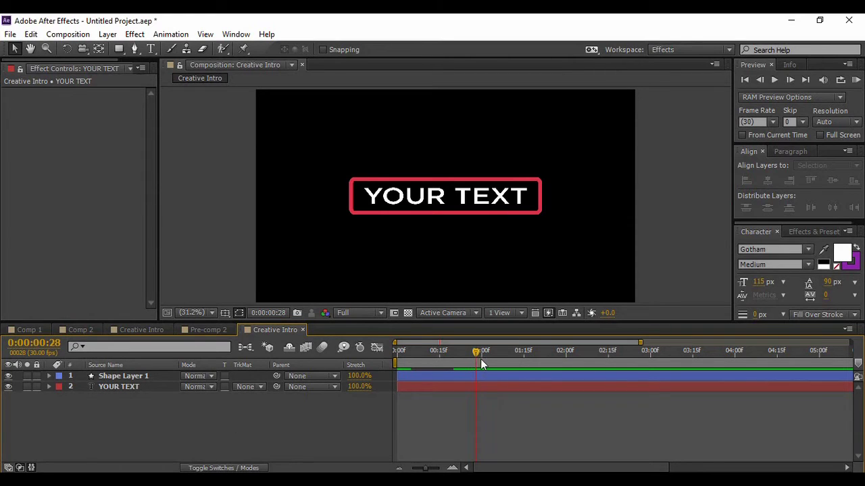
At 0:00:01:00, draw a slanted line with the Pen tool across the outlined box, between YOUR and TEXT, as a new shape layer
{"action": "left_click_drag", "start_coordinate": [478, 351], "coordinate": [482, 353]}
{"action": "left_click", "coordinate": [134, 50]}
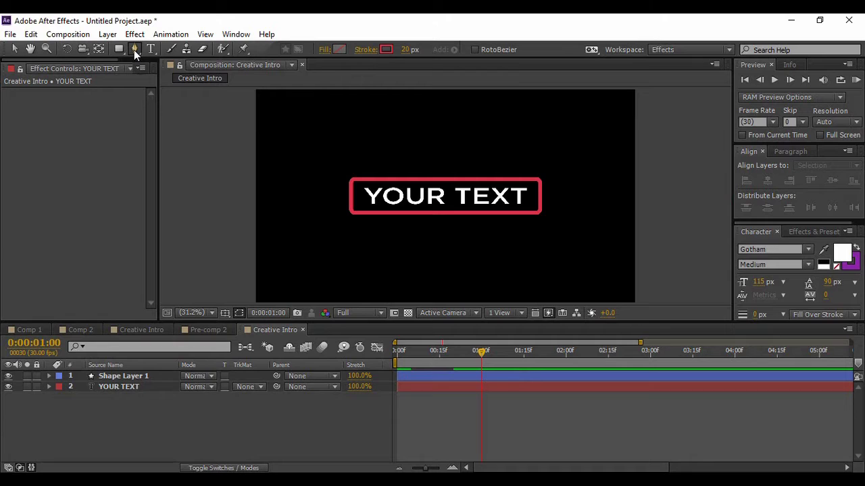
{"action": "left_click", "coordinate": [454, 163]}
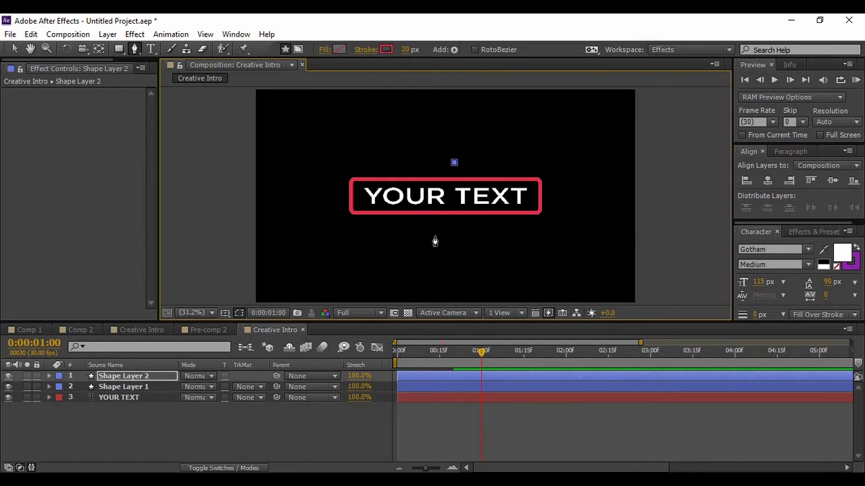
{"action": "left_click", "coordinate": [436, 241]}
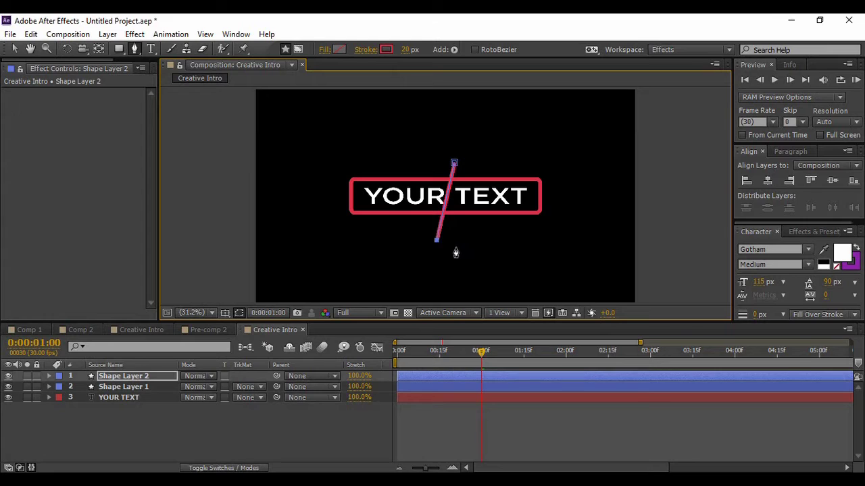
{"action": "left_click", "coordinate": [271, 437]}
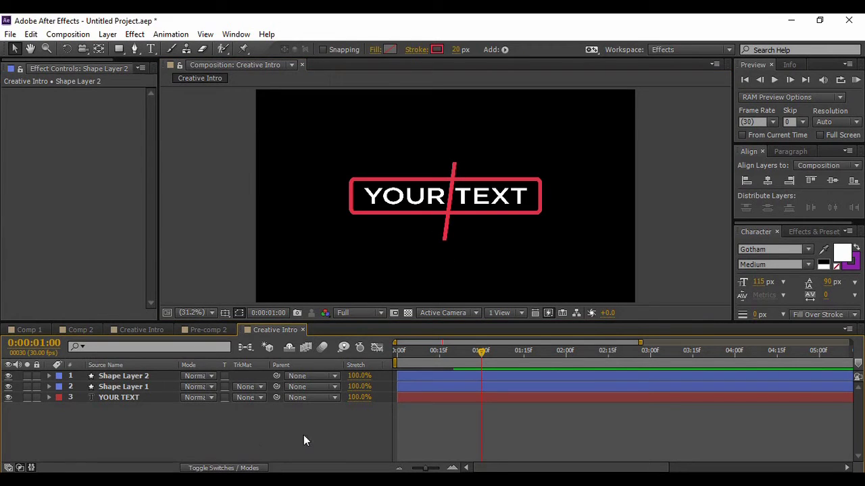
{"action": "key", "text": "v"}
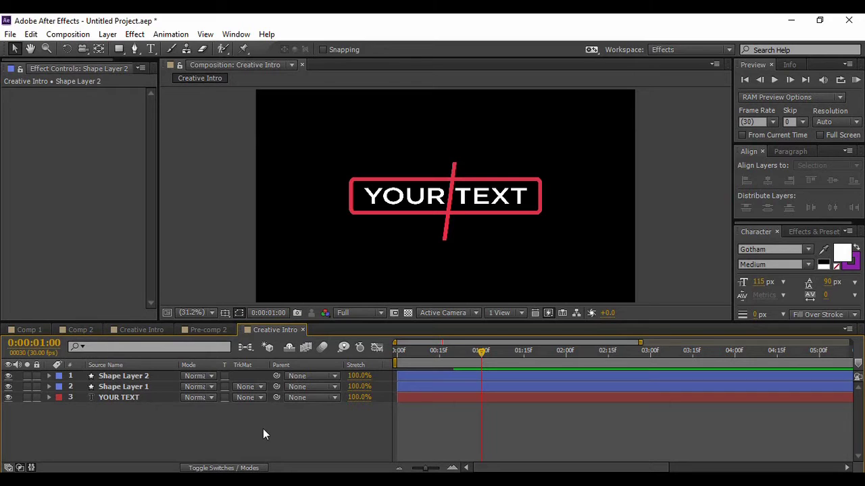
Set the line cap of the slanted line's stroke to Round Cap
{"action": "left_click", "coordinate": [49, 377]}
{"action": "left_click", "coordinate": [49, 376]}
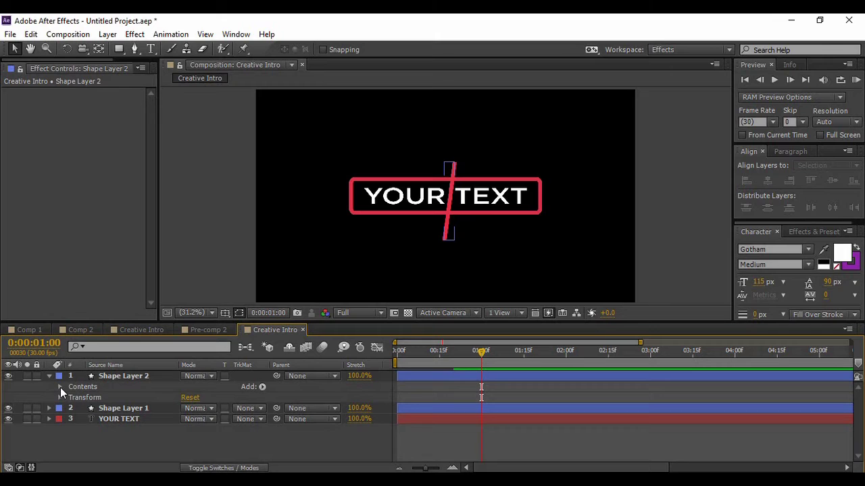
{"action": "left_click", "coordinate": [60, 387]}
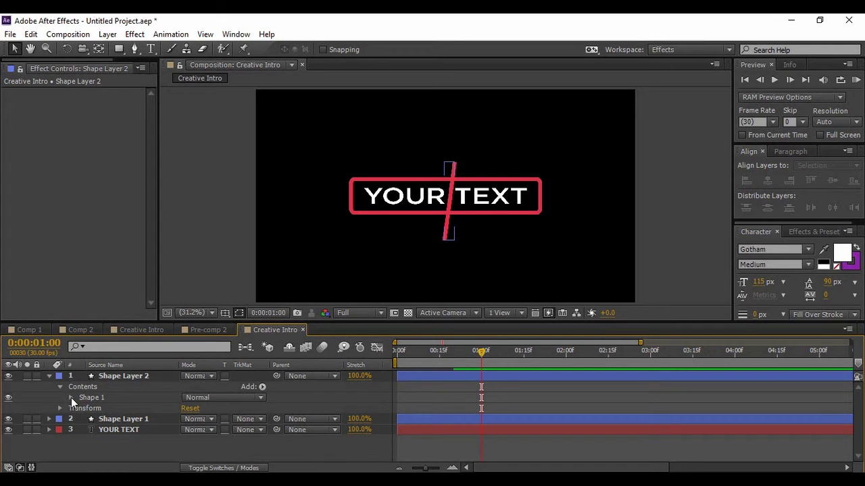
{"action": "left_click", "coordinate": [71, 398]}
{"action": "left_click", "coordinate": [81, 418]}
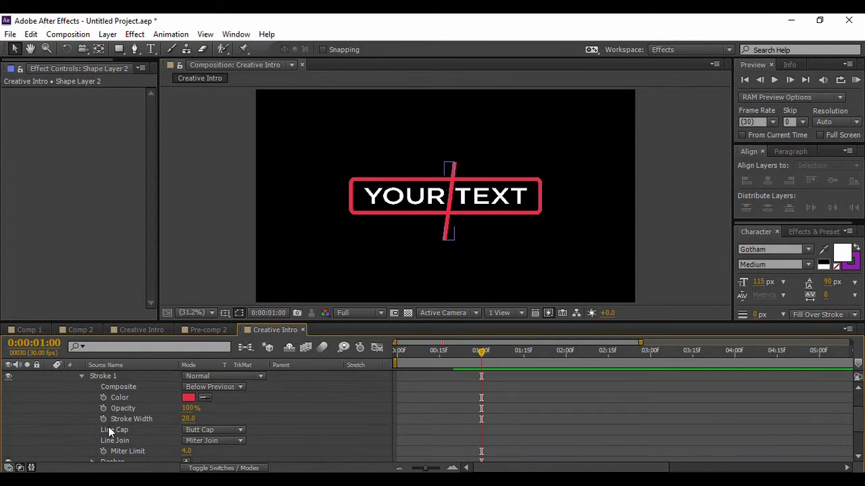
{"action": "left_click", "coordinate": [209, 430]}
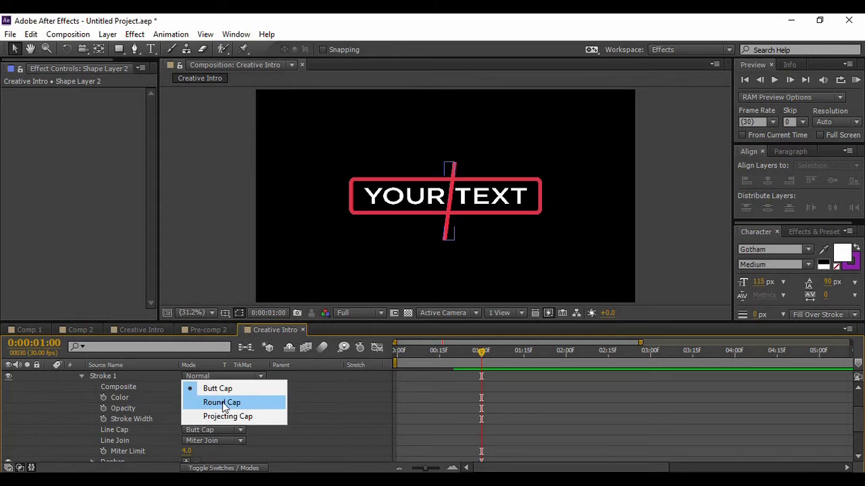
{"action": "left_click", "coordinate": [220, 405]}
Add Trim Paths to the slanted line and keyframe its End at 0% at 0:00:01:00
{"action": "scroll", "coordinate": [299, 446], "scroll_direction": "up", "scroll_amount": 2}
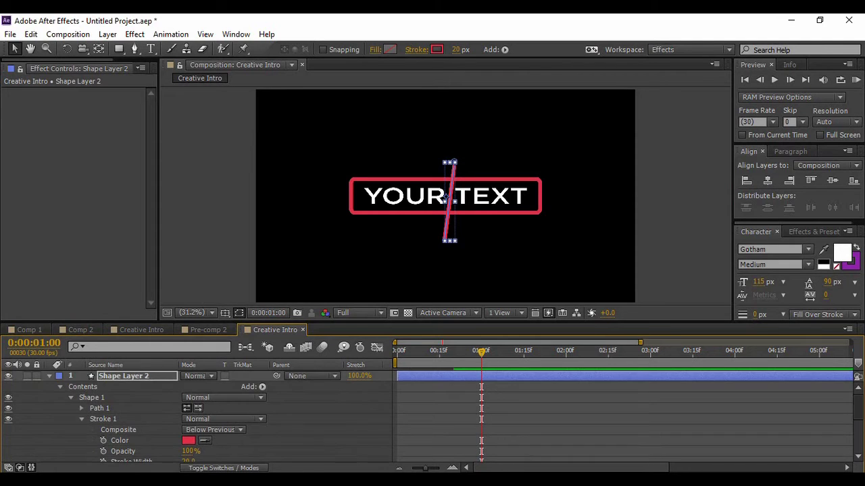
{"action": "left_click", "coordinate": [262, 387]}
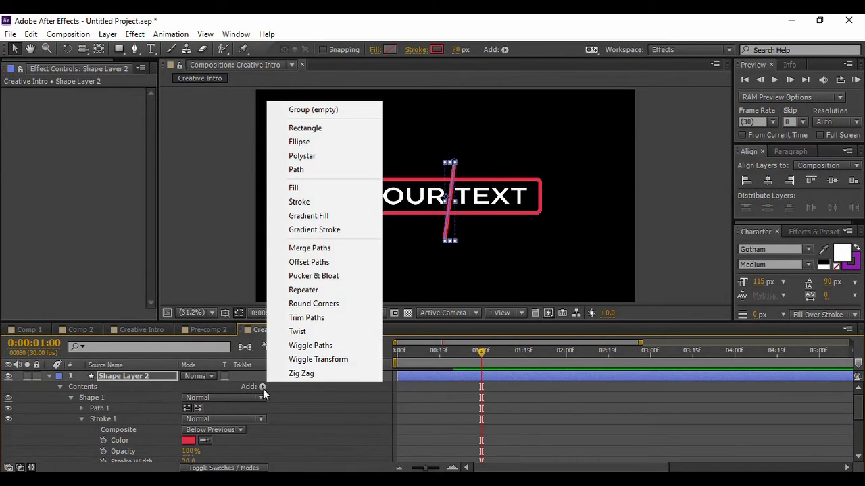
{"action": "left_click", "coordinate": [300, 319]}
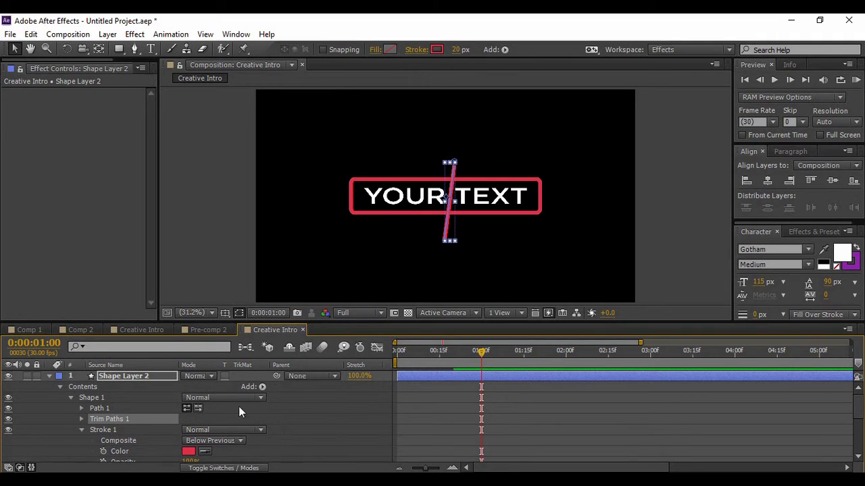
{"action": "left_click", "coordinate": [82, 419]}
{"action": "left_click_drag", "start_coordinate": [203, 434], "coordinate": [156, 437]}
{"action": "left_click", "coordinate": [103, 435]}
Keyframe the slanted line's Trim Paths End at 100% at 0:00:01:05
{"action": "left_click_drag", "start_coordinate": [488, 352], "coordinate": [496, 351]}
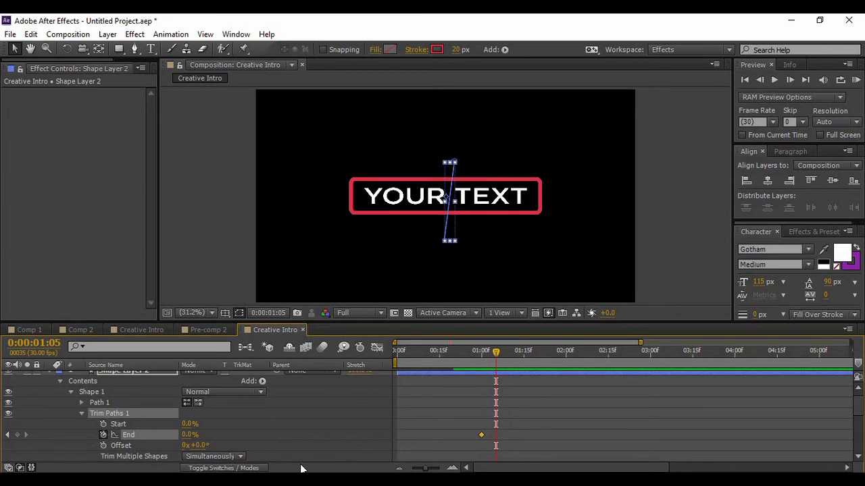
{"action": "left_click_drag", "start_coordinate": [192, 436], "coordinate": [266, 444]}
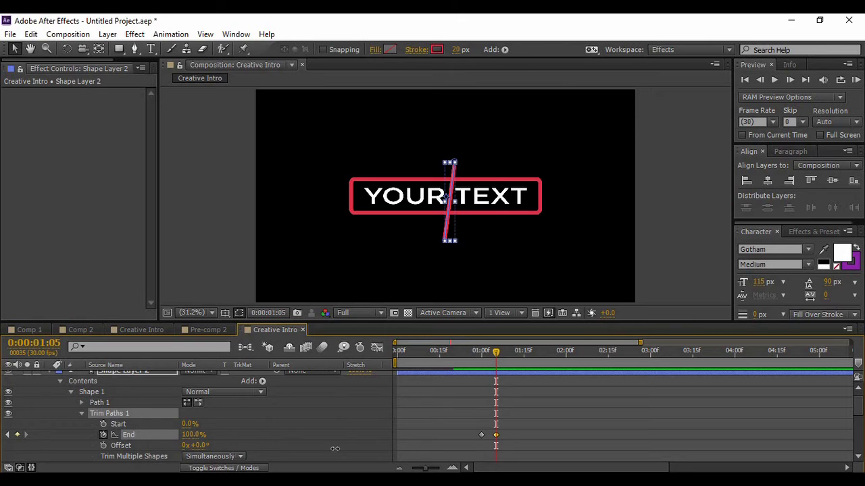
{"action": "scroll", "coordinate": [861, 417], "scroll_direction": "up", "scroll_amount": 1}
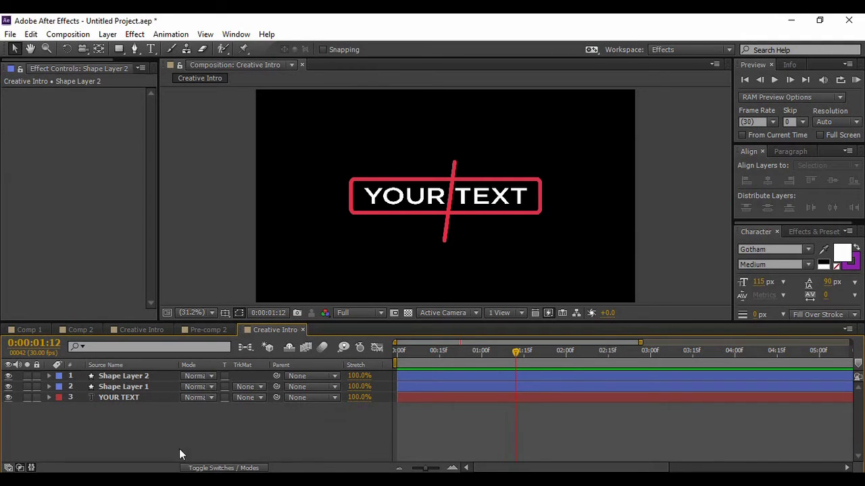
Add a new adjustment layer above all other layers in the composition
{"action": "right_click", "coordinate": [254, 438]}
{"action": "mouse_move", "coordinate": [318, 299]}
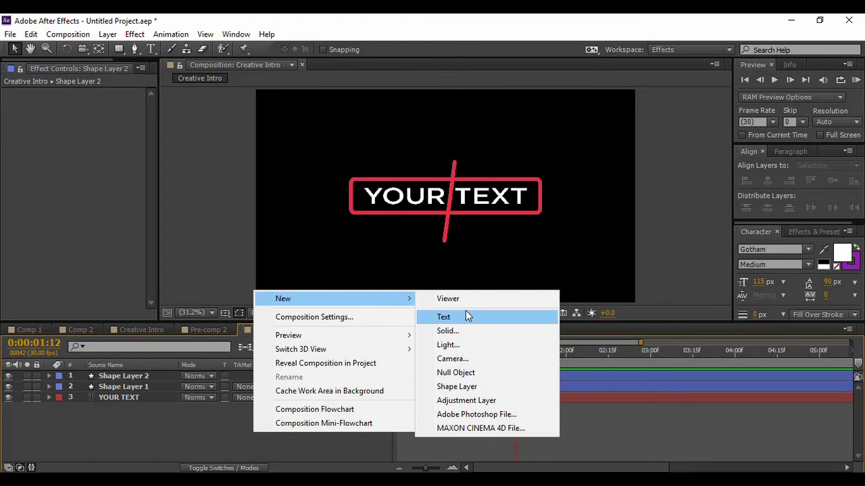
{"action": "left_click", "coordinate": [439, 401]}
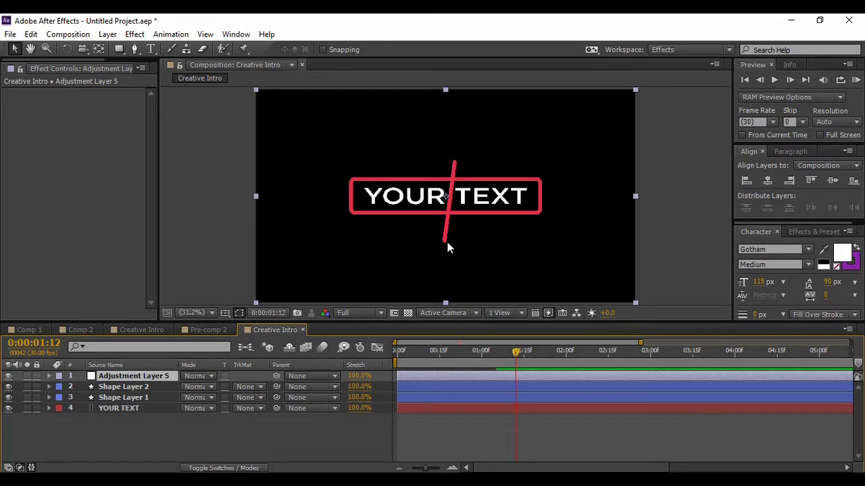
Move the adjustment layer right until its edge sits at the middle of the composition, and rotate the layer to 4°
{"action": "left_click_drag", "start_coordinate": [373, 243], "coordinate": [564, 248]}
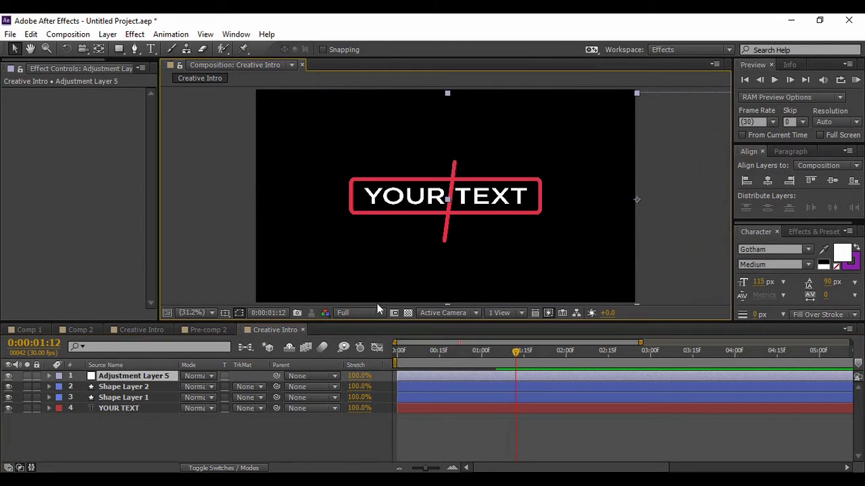
{"action": "left_click", "coordinate": [161, 378]}
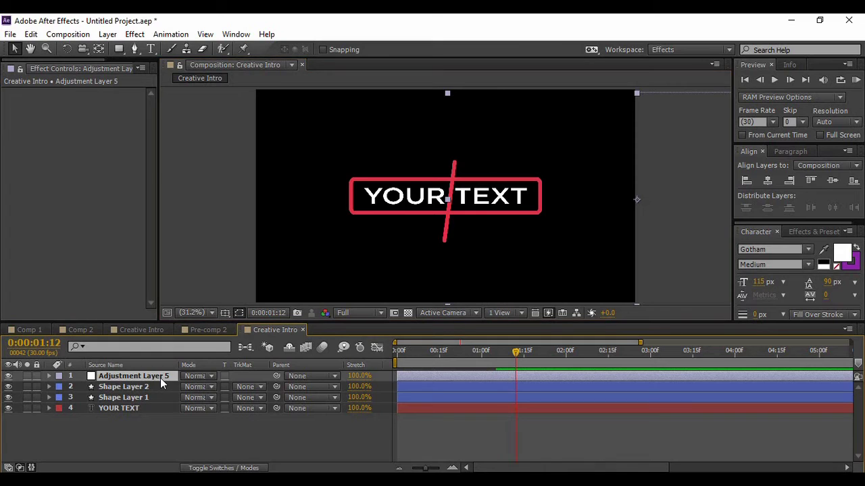
{"action": "key", "text": "r"}
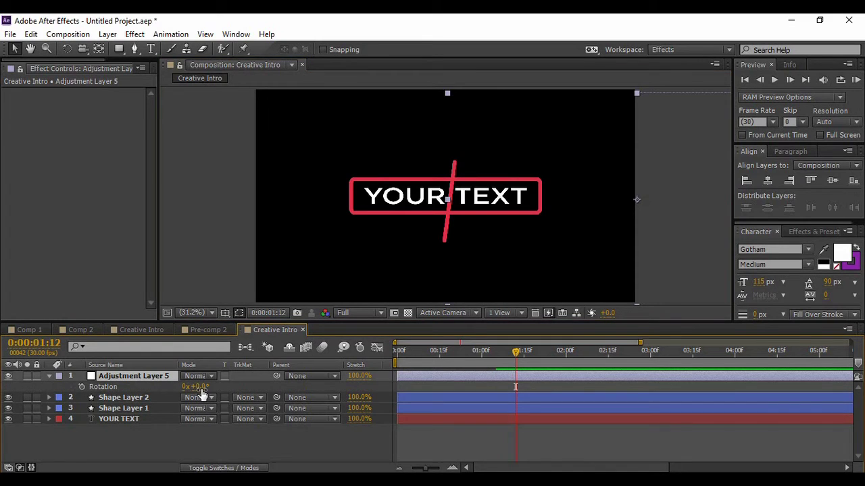
{"action": "left_click_drag", "start_coordinate": [199, 387], "coordinate": [202, 386]}
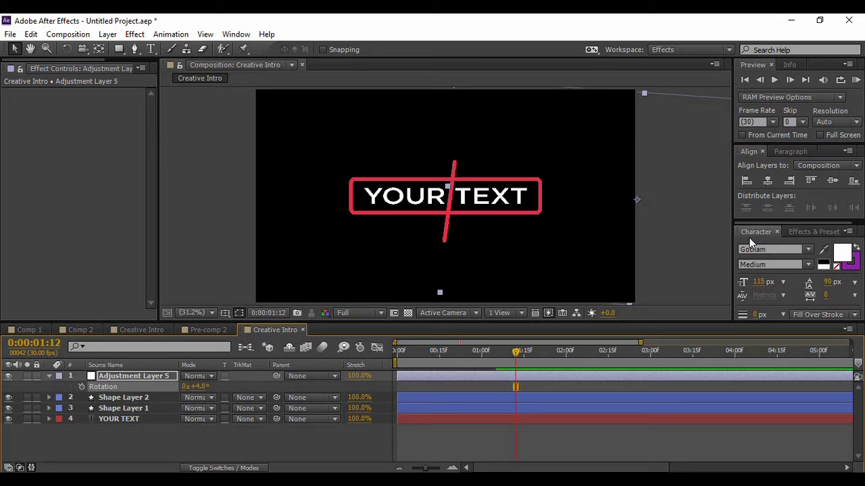
Apply the Fill effect to the adjustment layer as a guide to the area it covers
{"action": "left_click", "coordinate": [808, 233]}
{"action": "left_click_drag", "start_coordinate": [796, 246], "coordinate": [725, 246]}
{"action": "type", "text": "fill"}
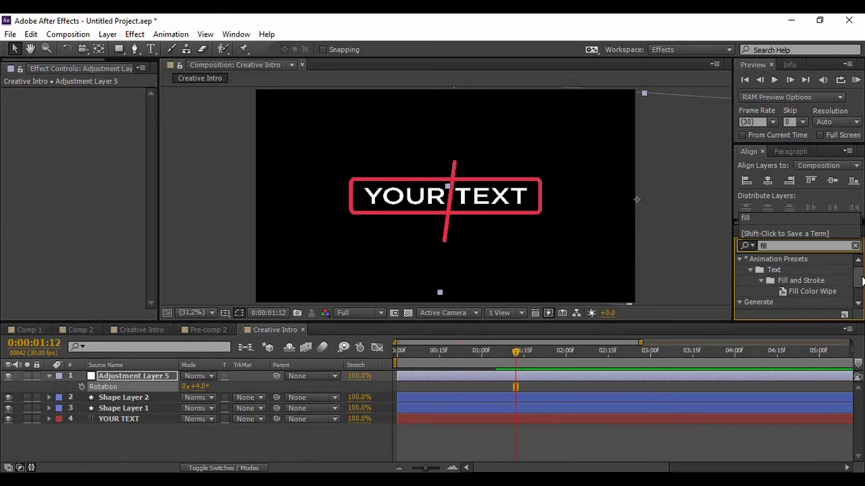
{"action": "scroll", "coordinate": [797, 284], "scroll_direction": "down", "scroll_amount": 2}
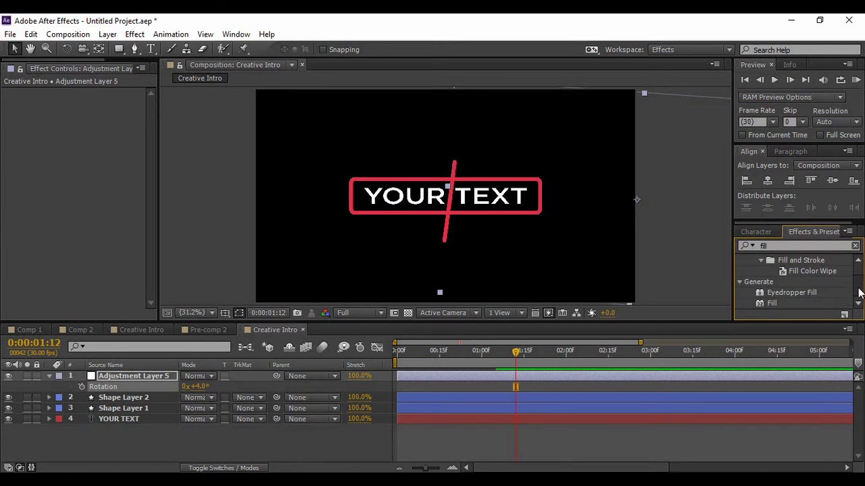
{"action": "left_click", "coordinate": [770, 304]}
{"action": "left_click_drag", "start_coordinate": [770, 304], "coordinate": [591, 259]}
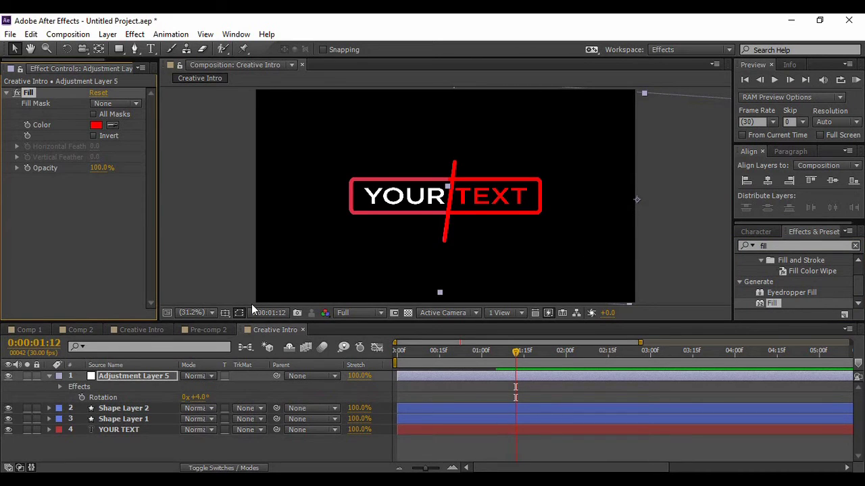
Set the adjustment layer's rotation to 7.2° and shift the layer so its edge follows the slanted line
{"action": "key", "text": "period"}
{"action": "key", "text": "period"}
{"action": "key", "text": "period"}
{"action": "key", "text": "period"}
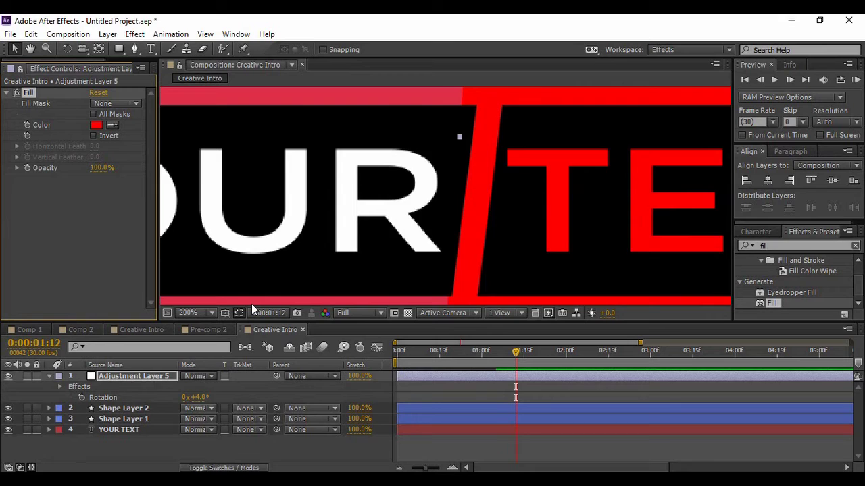
{"action": "key", "text": "slash"}
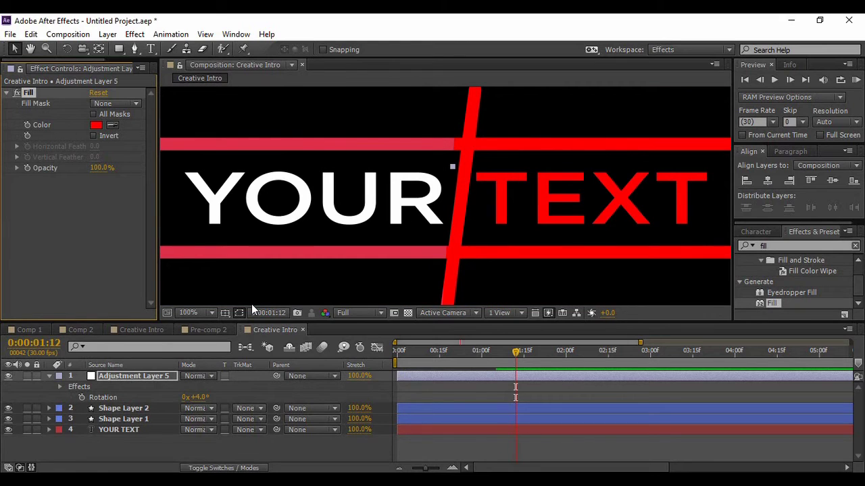
{"action": "left_click", "coordinate": [143, 397]}
{"action": "key", "text": "j"}
{"action": "left_click_drag", "start_coordinate": [194, 398], "coordinate": [201, 399]}
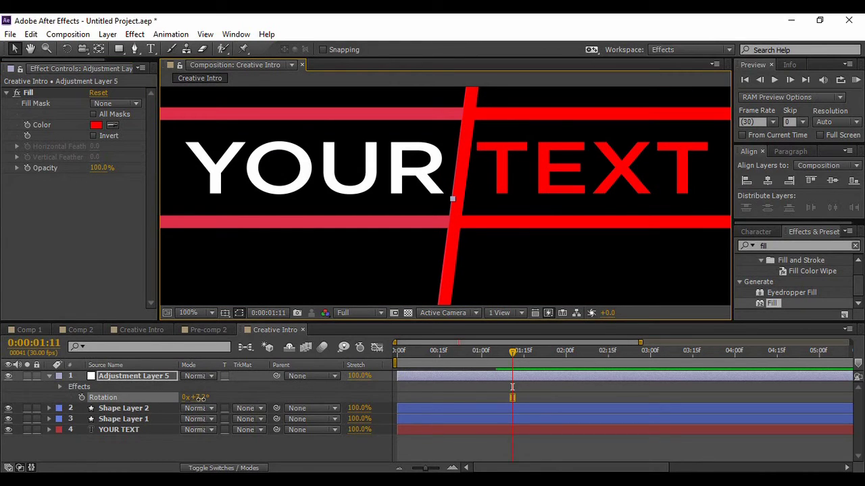
{"action": "left_click", "coordinate": [554, 264]}
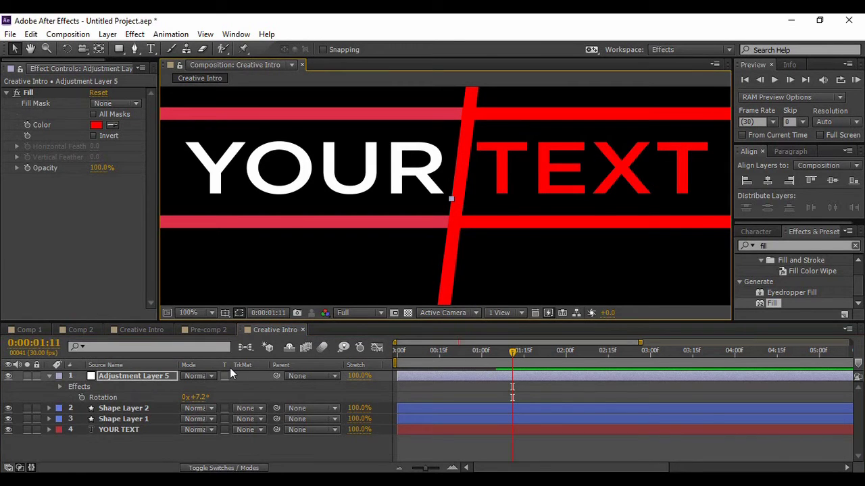
Delete the Fill effect from the adjustment layer
{"action": "left_click", "coordinate": [198, 312]}
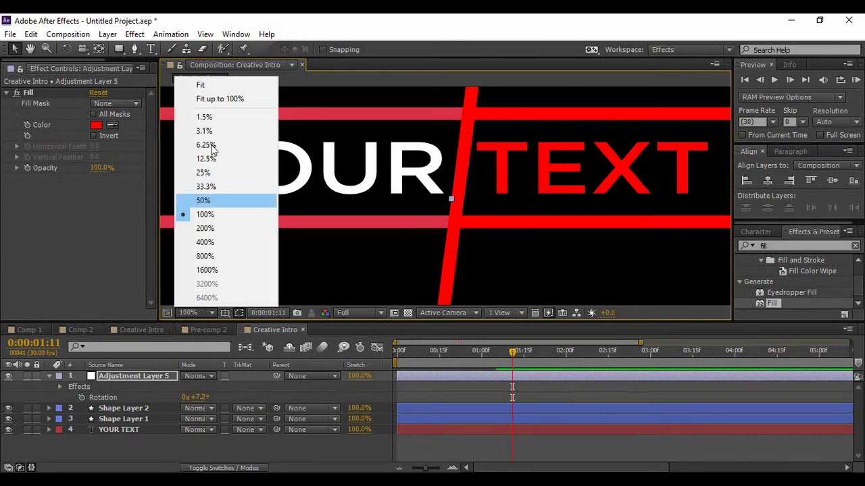
{"action": "left_click", "coordinate": [209, 81]}
{"action": "left_click", "coordinate": [254, 451]}
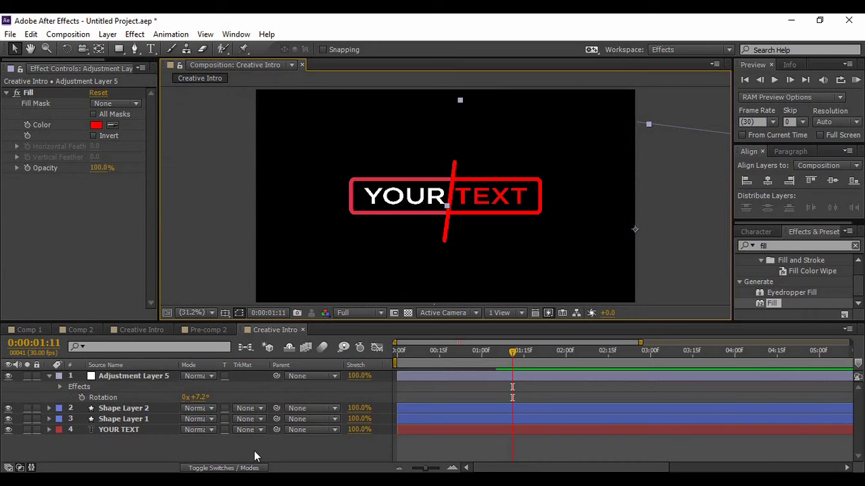
{"action": "left_click", "coordinate": [50, 93]}
{"action": "key", "text": "Delete"}
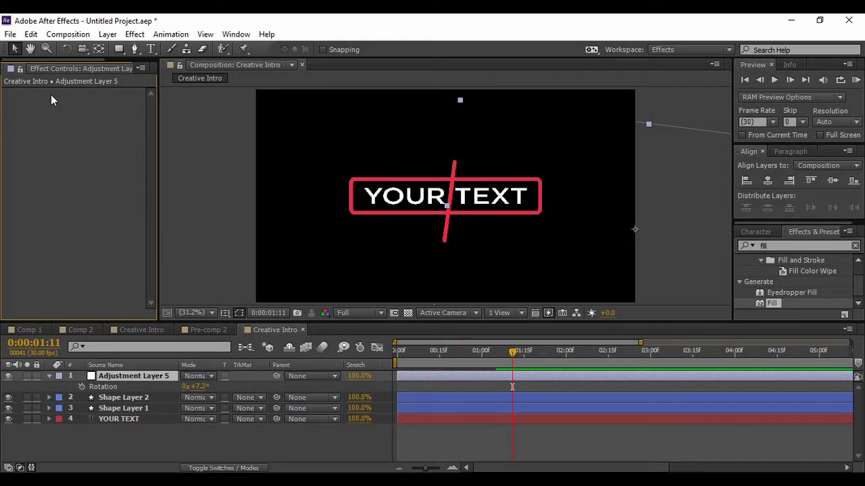
Find the Transform effect under Distort and apply it to the adjustment layer
{"action": "left_click", "coordinate": [743, 241]}
{"action": "type", "text": "t"}
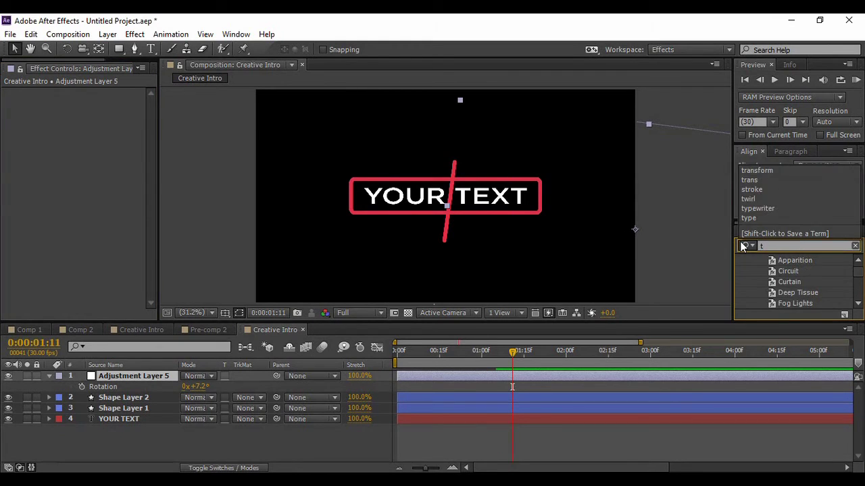
{"action": "type", "text": "a"}
{"action": "key", "text": "BackSpace"}
{"action": "type", "text": "rans"}
{"action": "left_click", "coordinate": [789, 303]}
{"action": "left_click_drag", "start_coordinate": [788, 302], "coordinate": [590, 202]}
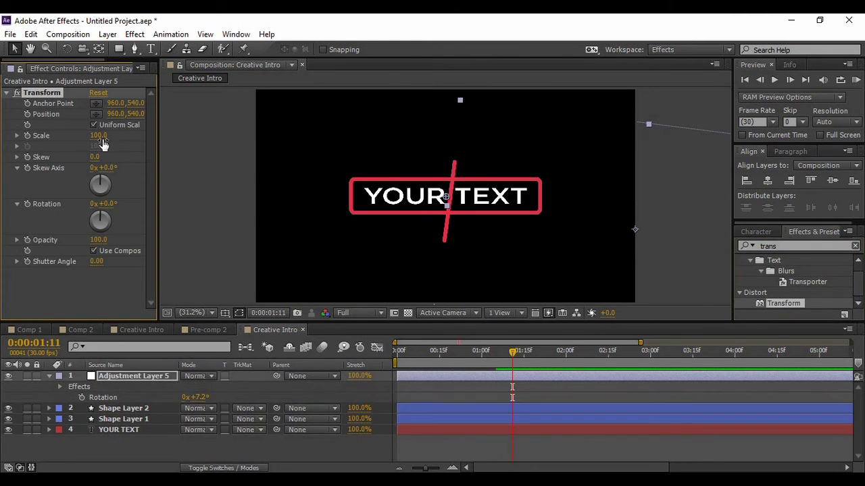
Keyframe the Transform effect's Position at 960, 540 at 0:00:01:11 and 960, 484 at 0:00:01:21, and preview the animation
{"action": "left_click", "coordinate": [27, 113]}
{"action": "left_click_drag", "start_coordinate": [512, 354], "coordinate": [541, 356]}
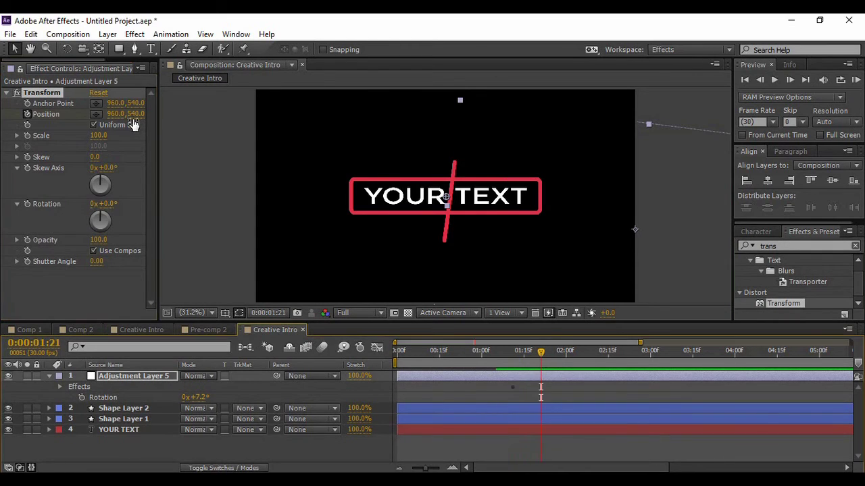
{"action": "left_click_drag", "start_coordinate": [134, 114], "coordinate": [110, 107]}
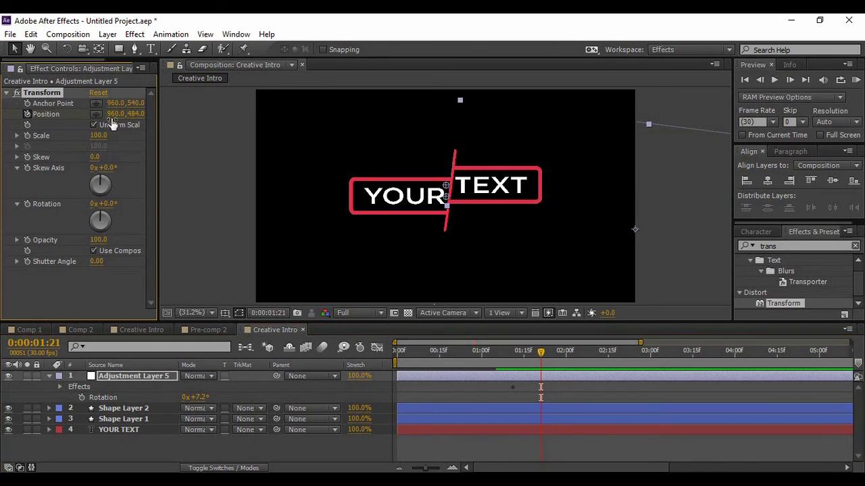
{"action": "left_click", "coordinate": [199, 454]}
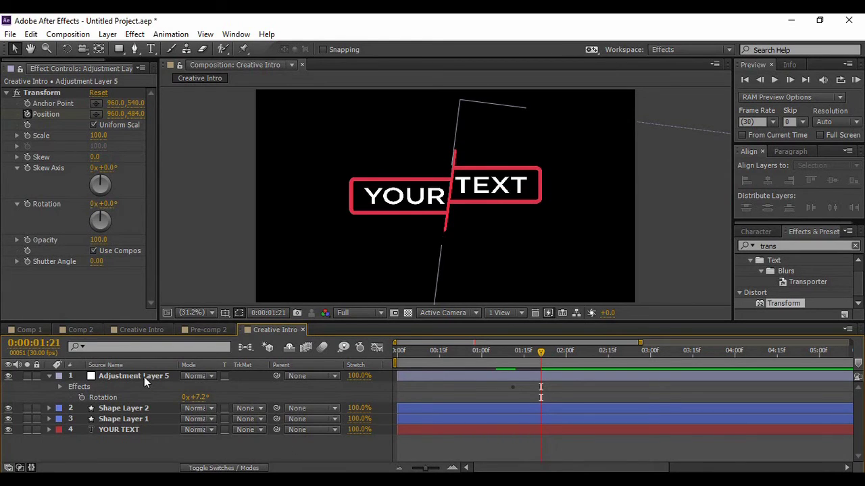
{"action": "left_click", "coordinate": [49, 377]}
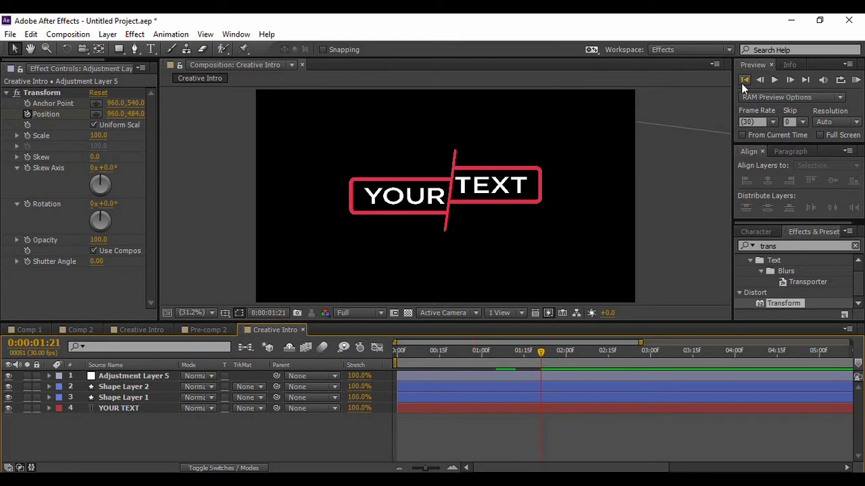
{"action": "left_click", "coordinate": [743, 80]}
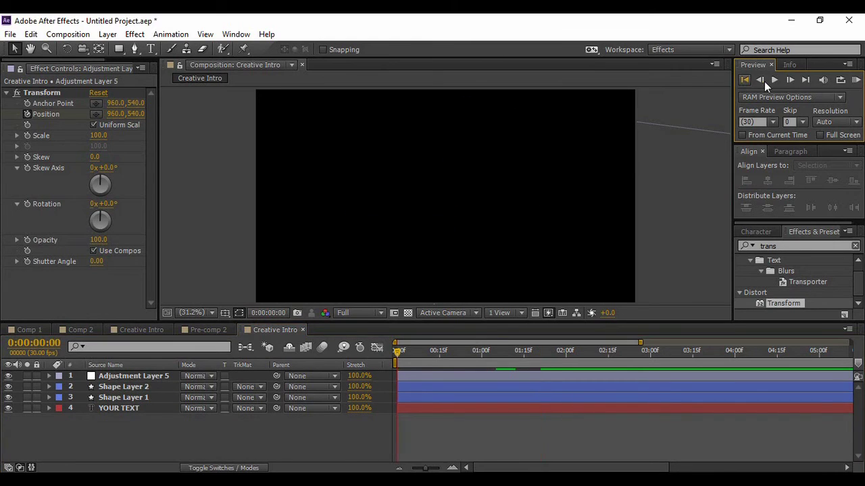
{"action": "left_click", "coordinate": [774, 80]}
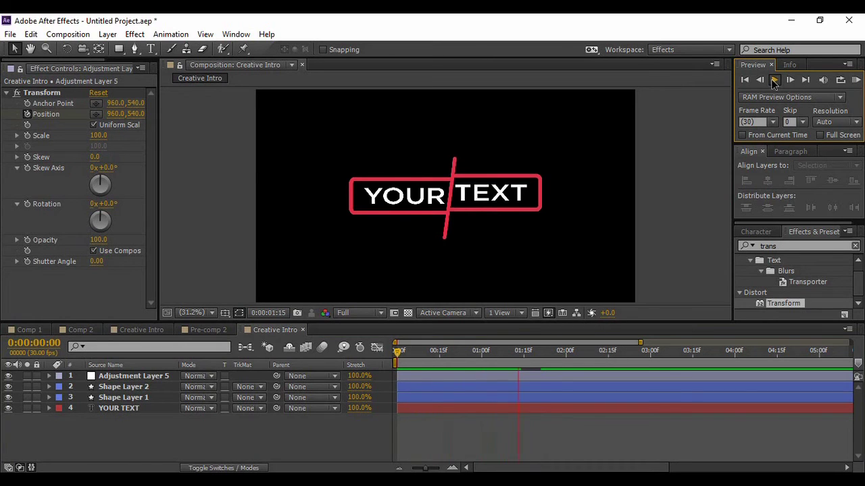
{"action": "left_click", "coordinate": [774, 80]}
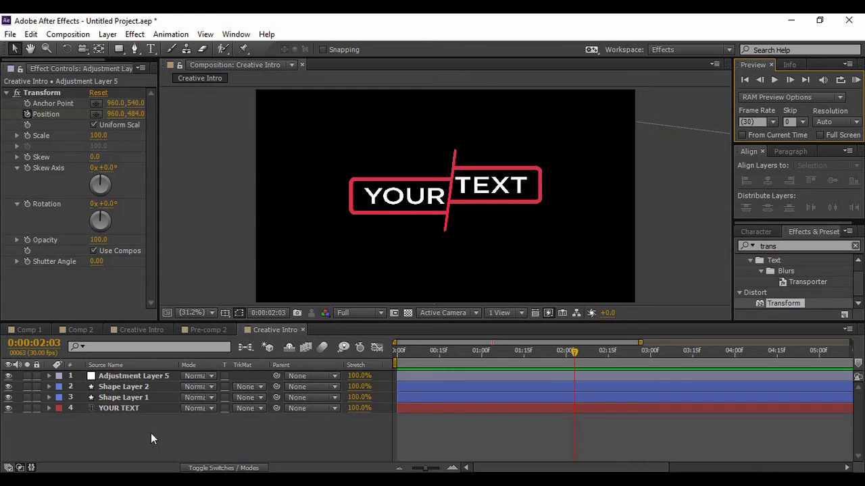
Show the keyframes of all layers and apply Easy Ease to the adjustment layer's Position and both shape layers' End keyframes
{"action": "left_click_drag", "start_coordinate": [150, 433], "coordinate": [115, 370]}
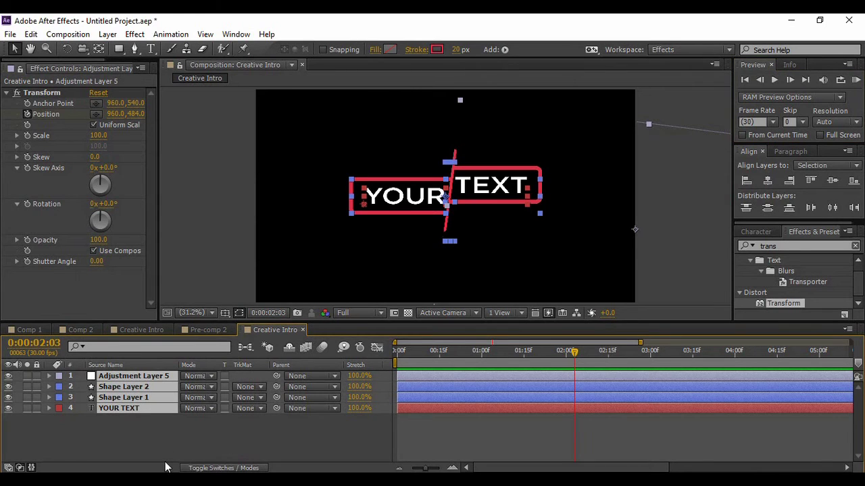
{"action": "key", "text": "u"}
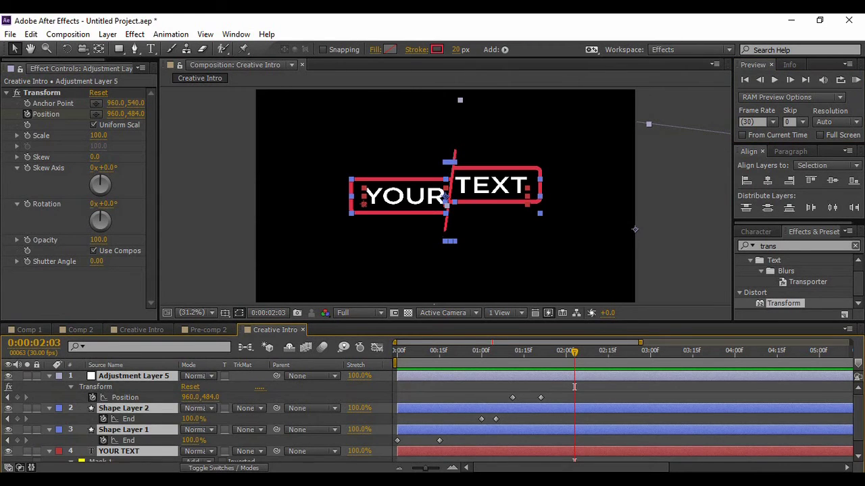
{"action": "scroll", "coordinate": [860, 422], "scroll_direction": "down", "scroll_amount": 1}
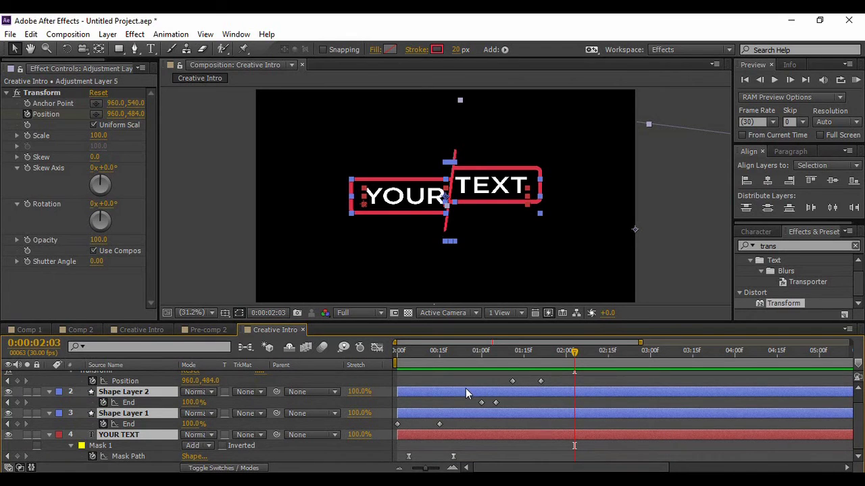
{"action": "left_click_drag", "start_coordinate": [401, 378], "coordinate": [549, 426]}
{"action": "right_click", "coordinate": [498, 404]}
{"action": "mouse_move", "coordinate": [554, 395]}
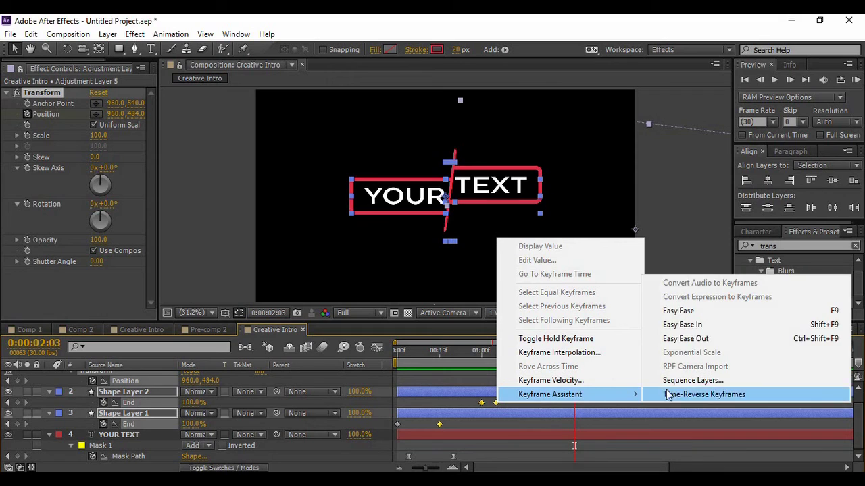
{"action": "left_click", "coordinate": [676, 310]}
{"action": "left_click", "coordinate": [449, 423]}
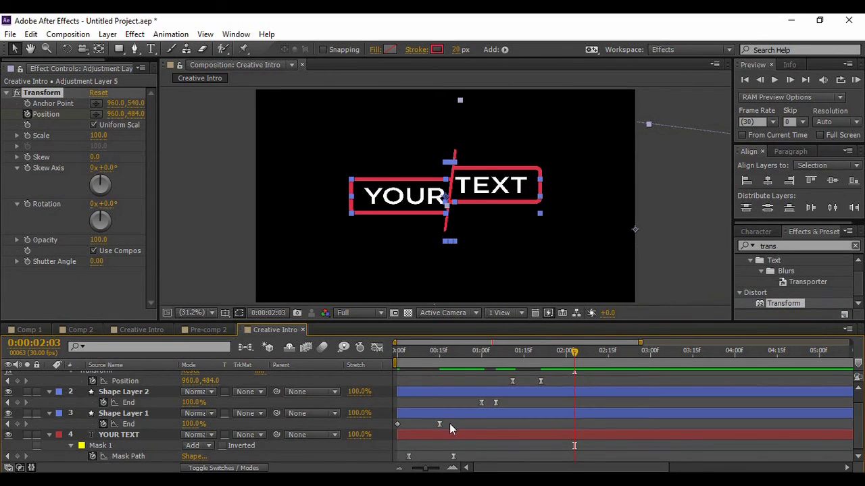
Apply Easy Ease to the first End keyframe of the rectangle's shape layer
{"action": "left_click", "coordinate": [398, 425]}
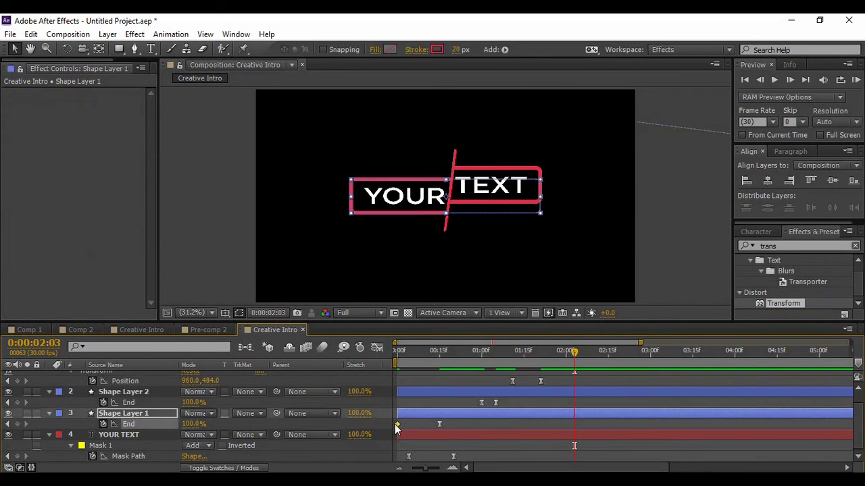
{"action": "right_click", "coordinate": [398, 425]}
{"action": "mouse_move", "coordinate": [432, 414]}
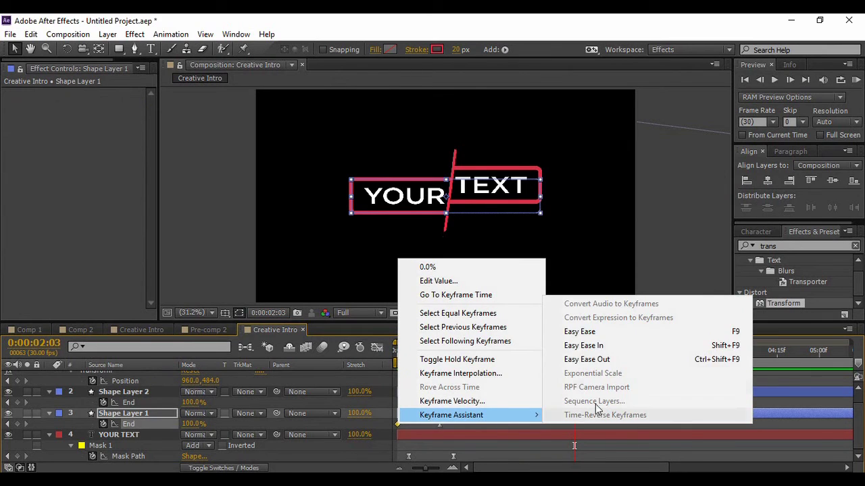
{"action": "left_click", "coordinate": [583, 332]}
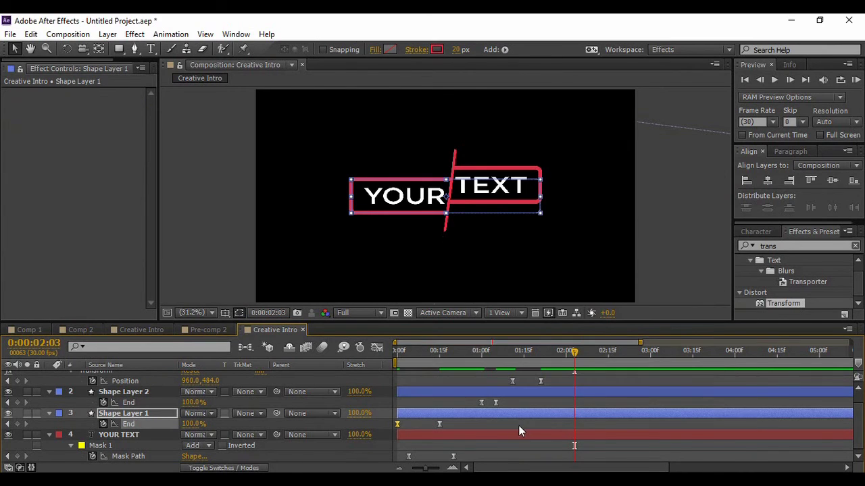
{"action": "left_click", "coordinate": [519, 426]}
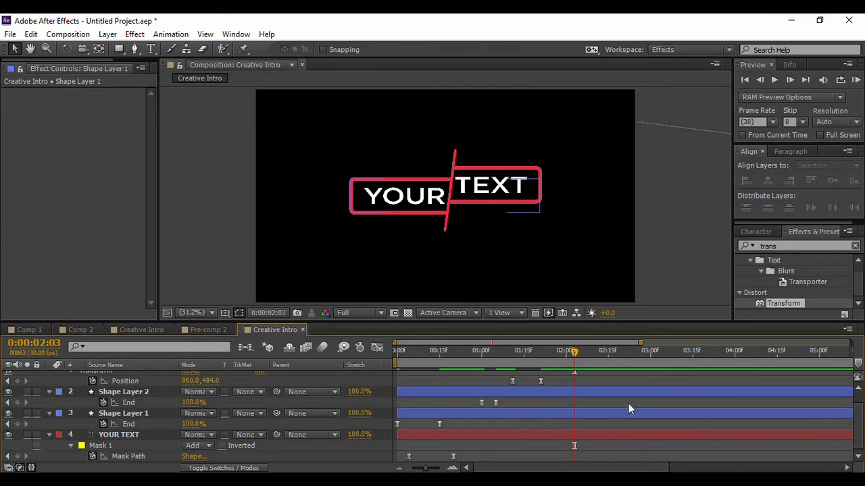
{"action": "left_click", "coordinate": [454, 456]}
{"action": "left_click_drag", "start_coordinate": [437, 466], "coordinate": [400, 462]}
{"action": "left_click", "coordinate": [481, 456]}
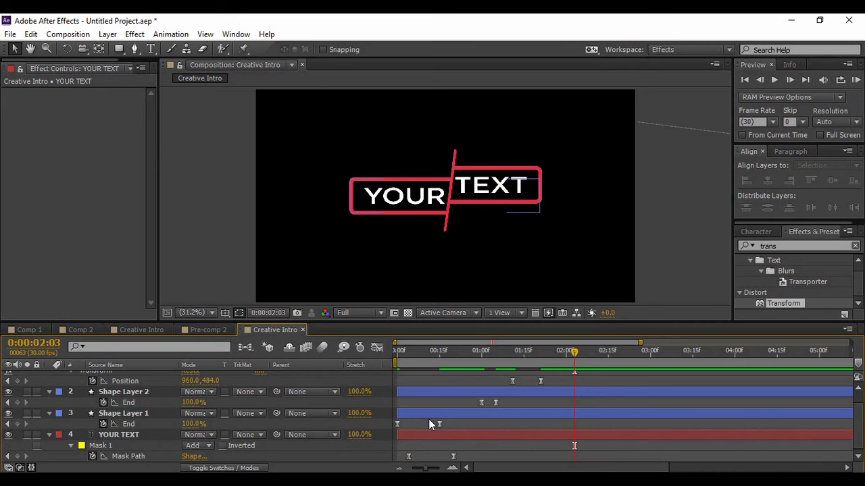
{"action": "left_click", "coordinate": [439, 424]}
{"action": "double_click", "coordinate": [439, 424]}
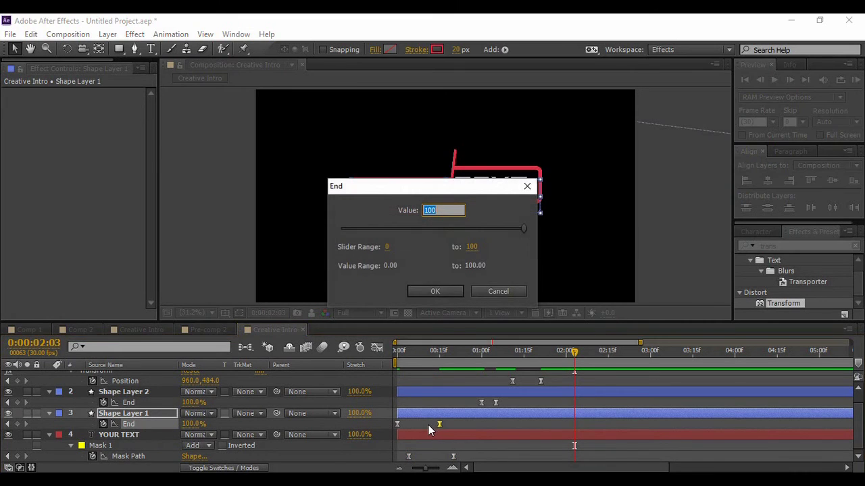
{"action": "left_click", "coordinate": [494, 293]}
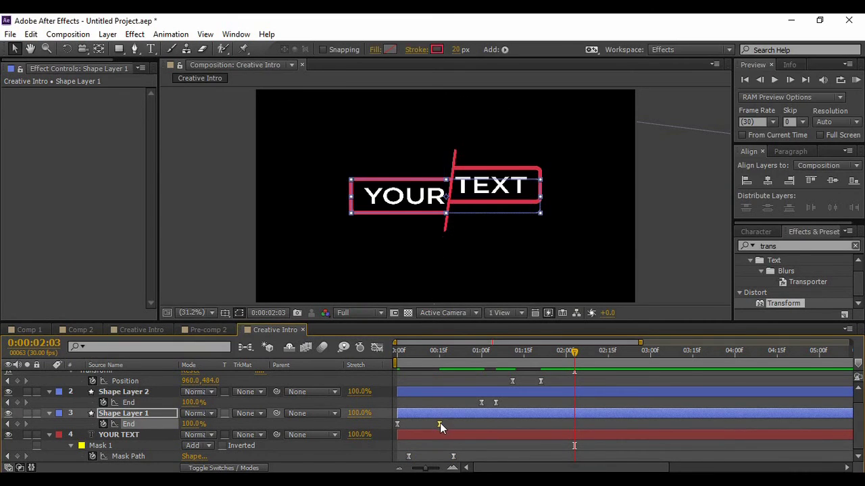
Move the rectangle's and text mask's last keyframes to about 0:00:00:12 and 0:00:00:15, and the slanted line's End keyframes to about 0:00:00:18 and 0:00:00:23
{"action": "left_click", "coordinate": [452, 457]}
{"action": "left_click_drag", "start_coordinate": [452, 456], "coordinate": [439, 458]}
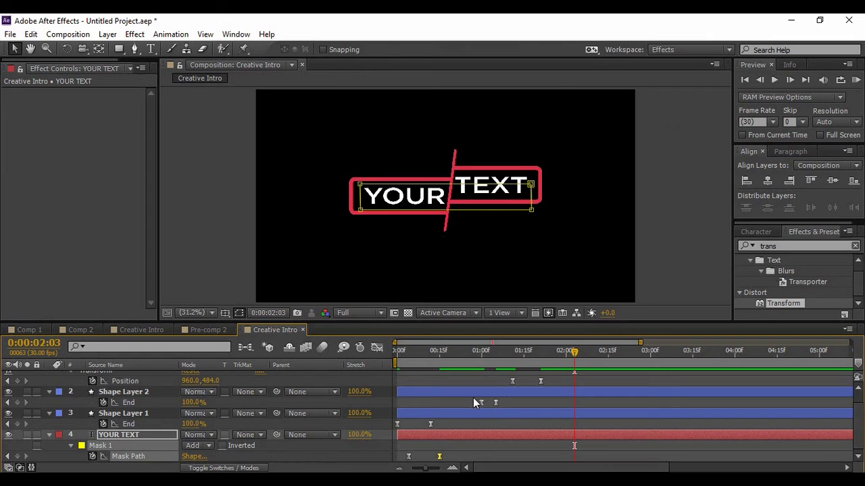
{"action": "left_click_drag", "start_coordinate": [475, 402], "coordinate": [498, 408]}
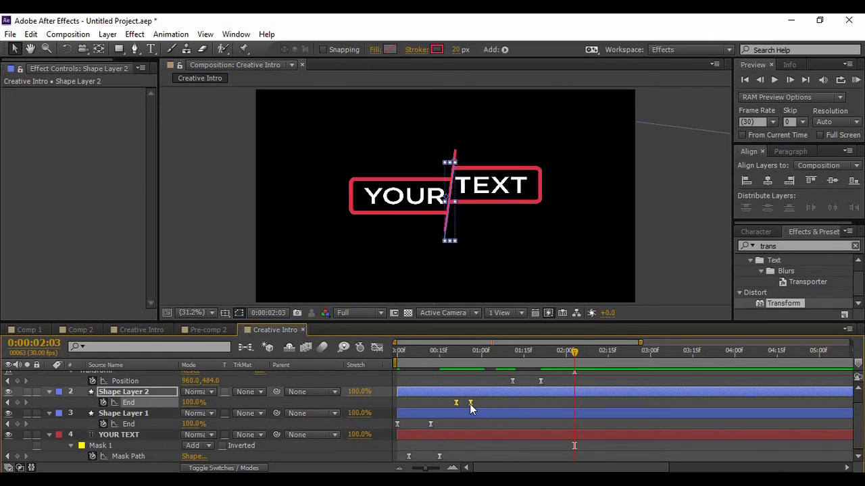
Move the adjustment layer's two Position keyframes earlier, to about 0:00:00:27 and 0:00:01:02, and preview the animation from the start
{"action": "left_click", "coordinate": [539, 382]}
{"action": "left_click_drag", "start_coordinate": [543, 382], "coordinate": [501, 385]}
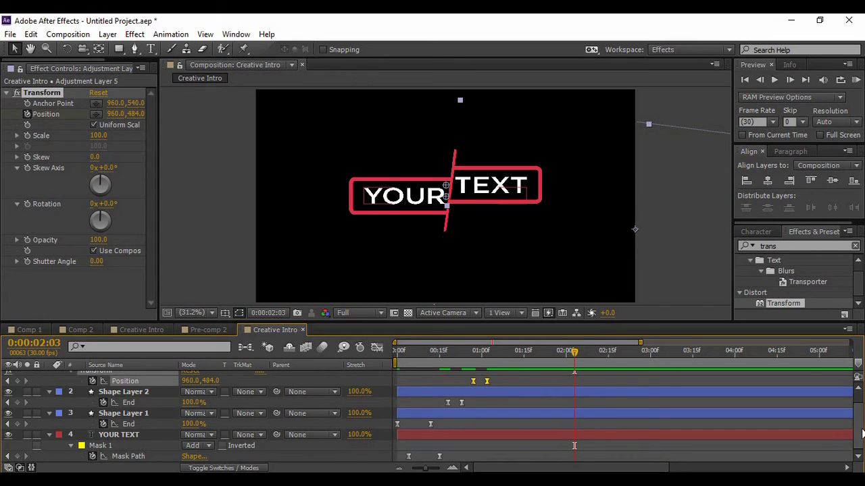
{"action": "left_click", "coordinate": [744, 81]}
{"action": "left_click", "coordinate": [774, 80]}
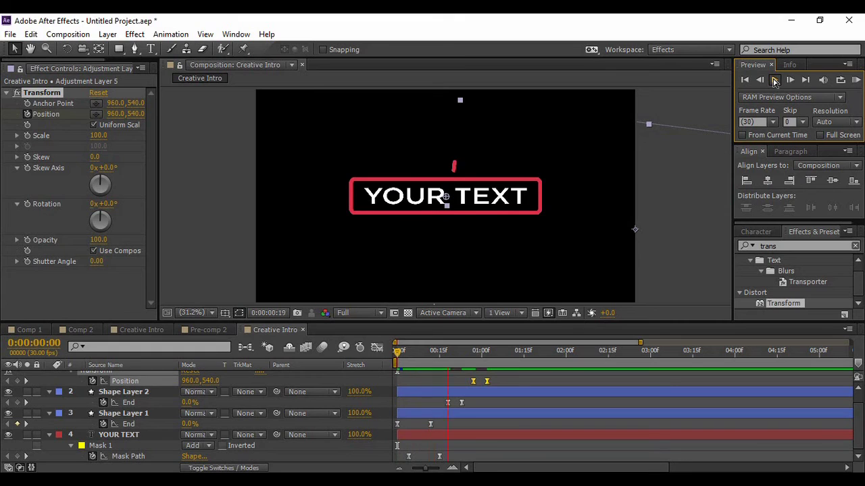
{"action": "left_click", "coordinate": [774, 80]}
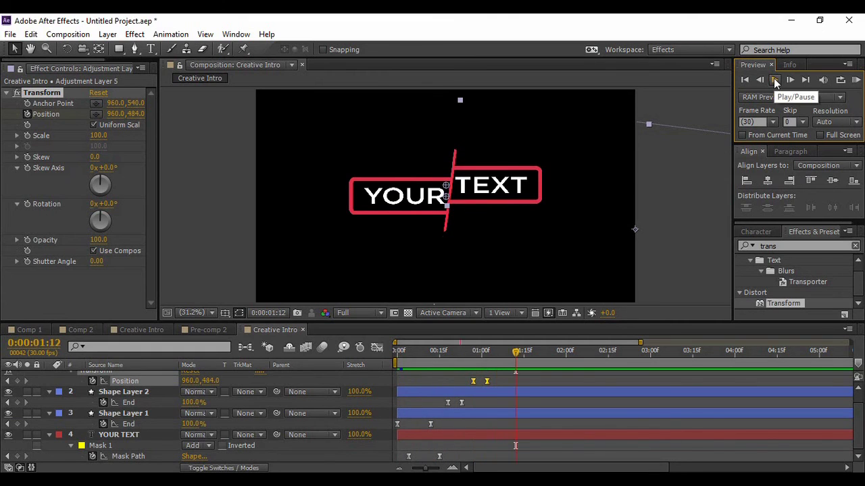
Collapse the properties of the adjustment layer, both shape layers and the YOUR TEXT layer in the timeline
{"action": "scroll", "coordinate": [223, 405], "scroll_direction": "up", "scroll_amount": 1}
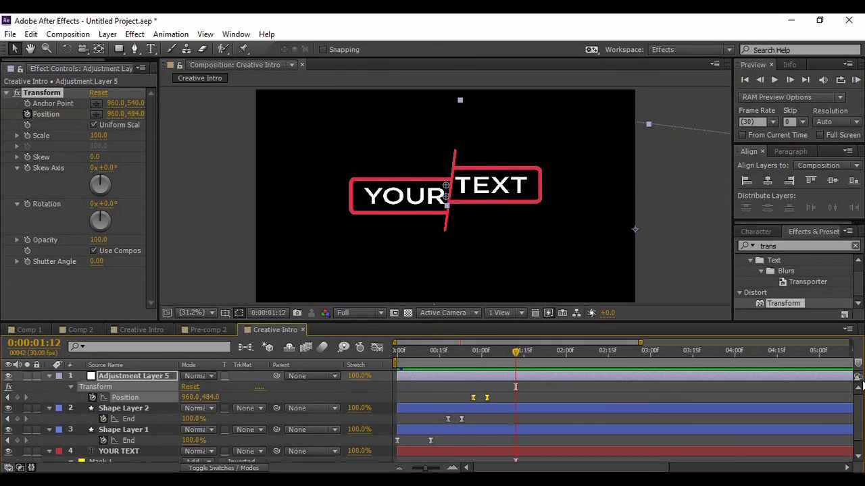
{"action": "left_click", "coordinate": [51, 375]}
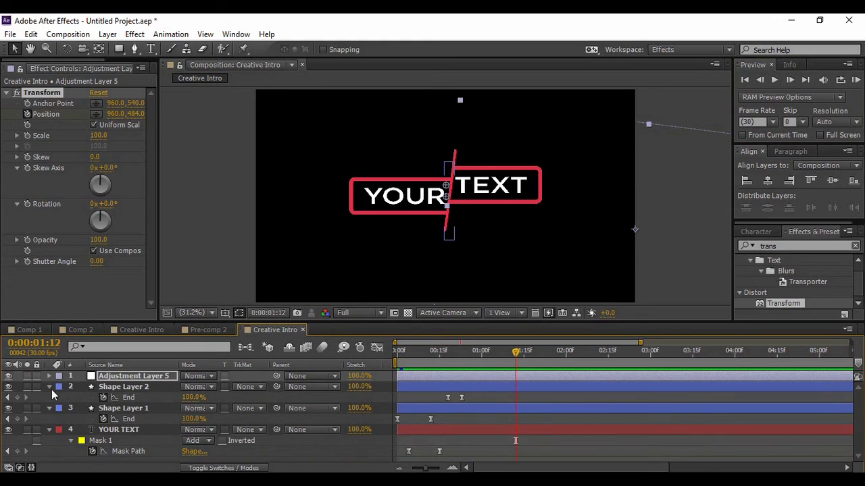
{"action": "left_click", "coordinate": [51, 387]}
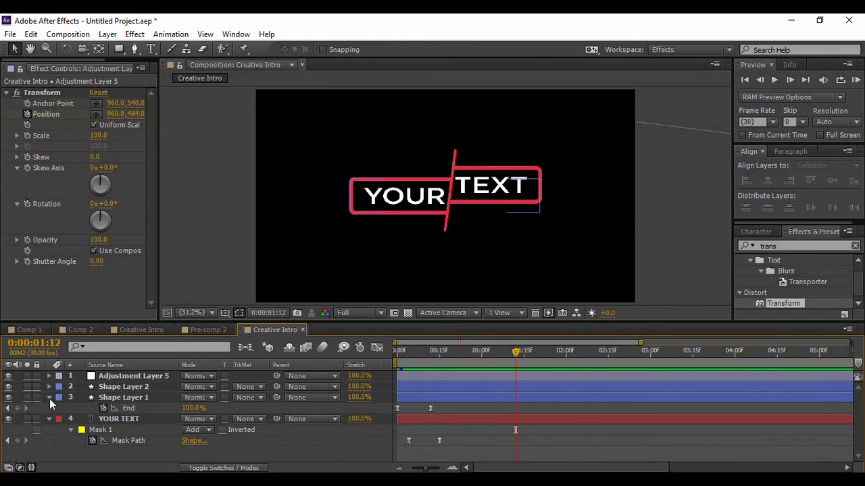
{"action": "left_click", "coordinate": [49, 398]}
{"action": "left_click", "coordinate": [49, 408]}
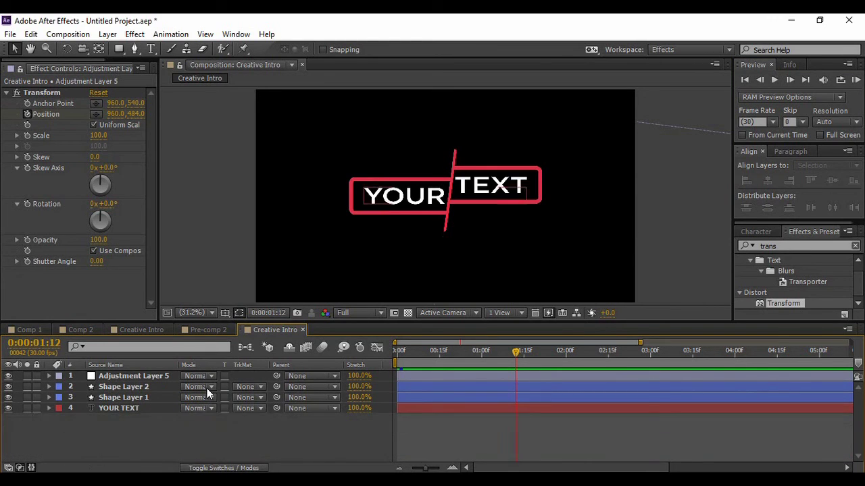
Add two 60 px Gotham Book text layers, HERE below the box's right half and TEXT above its left half
{"action": "left_click", "coordinate": [150, 49]}
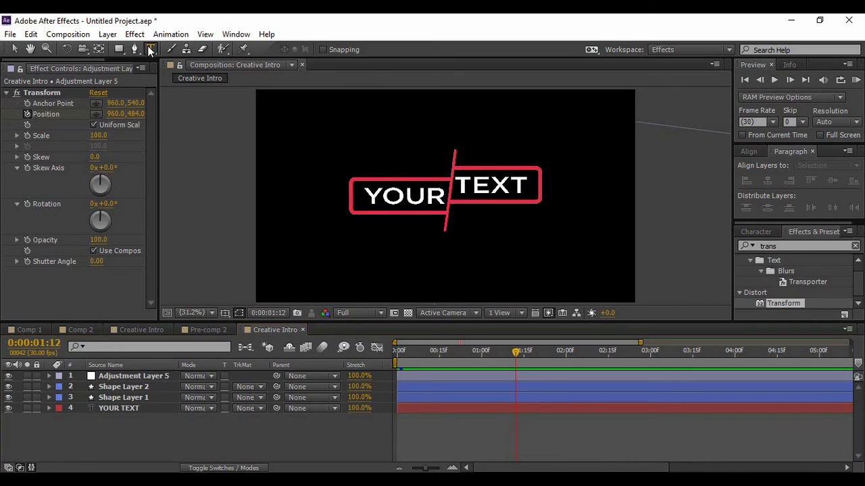
{"action": "left_click", "coordinate": [465, 223]}
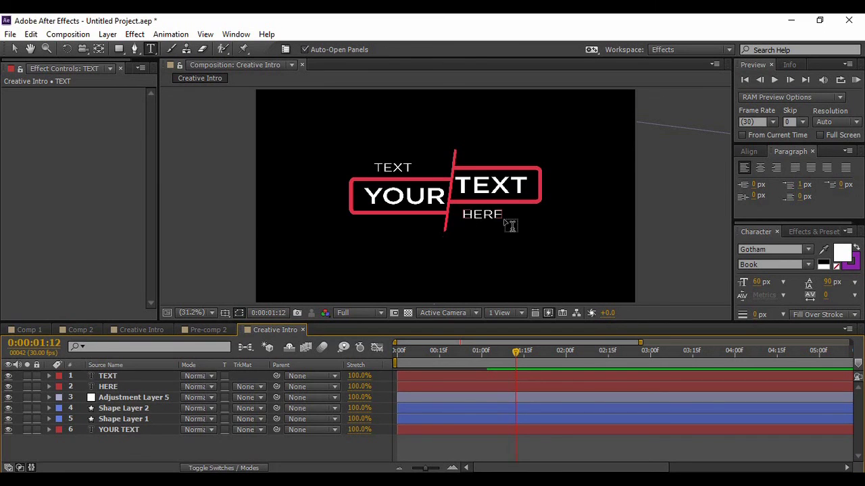
At 0:00:01:05, draw a rectangular mask tightly around the small word on the TEXT layer
{"action": "left_click_drag", "start_coordinate": [517, 356], "coordinate": [489, 366]}
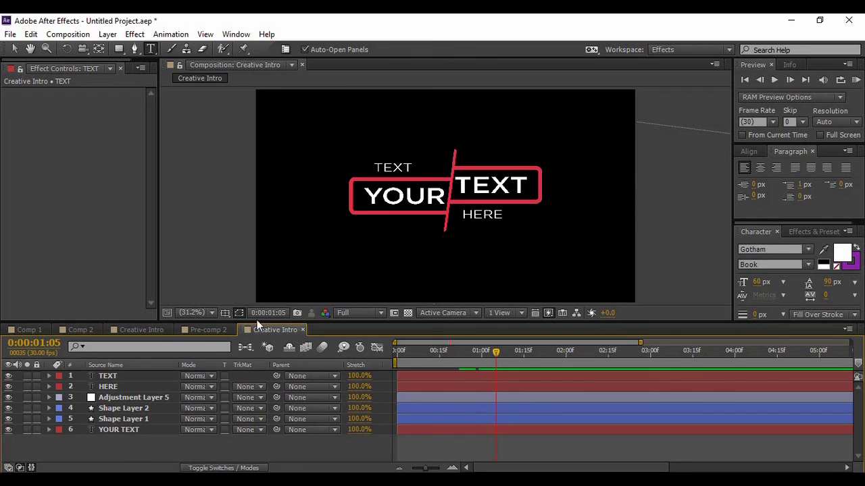
{"action": "left_click", "coordinate": [118, 49]}
{"action": "left_click", "coordinate": [119, 378]}
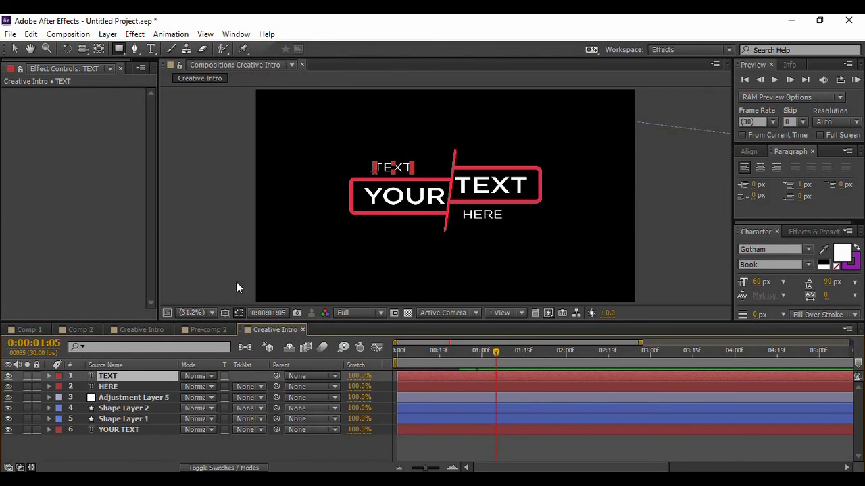
{"action": "left_click_drag", "start_coordinate": [371, 157], "coordinate": [416, 175]}
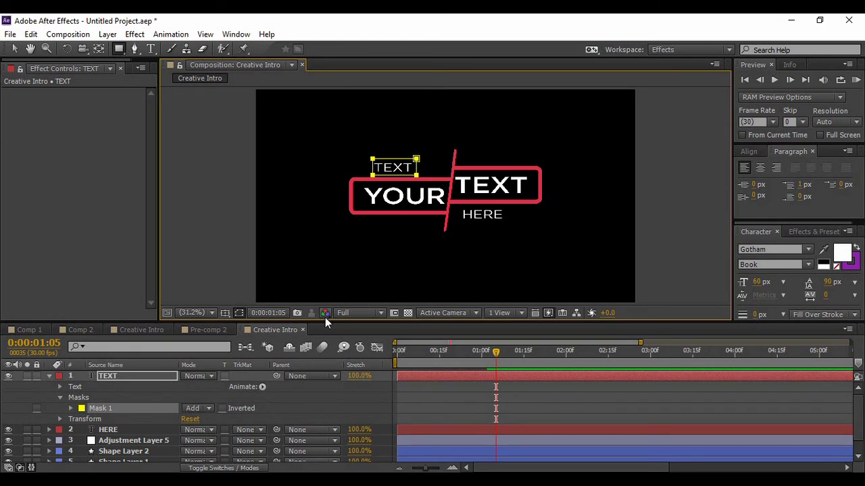
Shift the TEXT layer's mask down over YOUR so the small word is hidden, and keyframe its Mask Path at 0:00:01:05
{"action": "left_click", "coordinate": [138, 377]}
{"action": "key", "text": "m"}
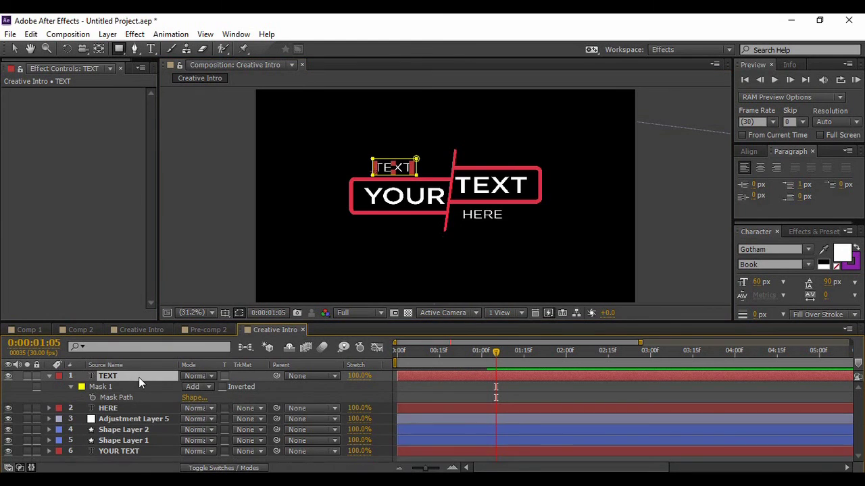
{"action": "left_click", "coordinate": [14, 49]}
{"action": "left_click_drag", "start_coordinate": [394, 167], "coordinate": [394, 197]}
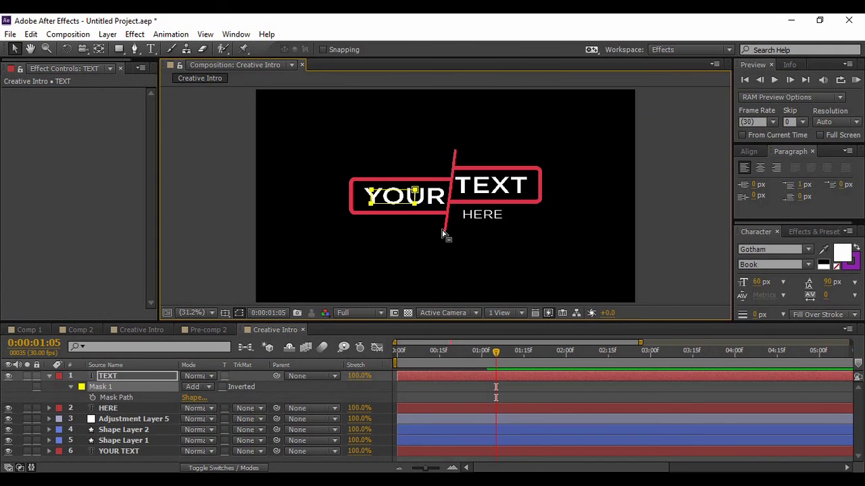
{"action": "left_click", "coordinate": [93, 398]}
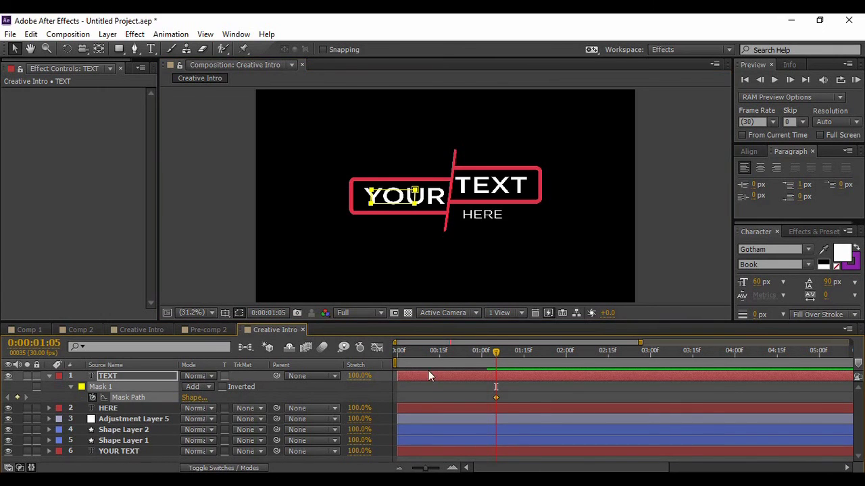
Keyframe the TEXT layer's Mask Path at 0:00:01:10 with the mask moved back up over the small word
{"action": "left_click_drag", "start_coordinate": [495, 351], "coordinate": [510, 361]}
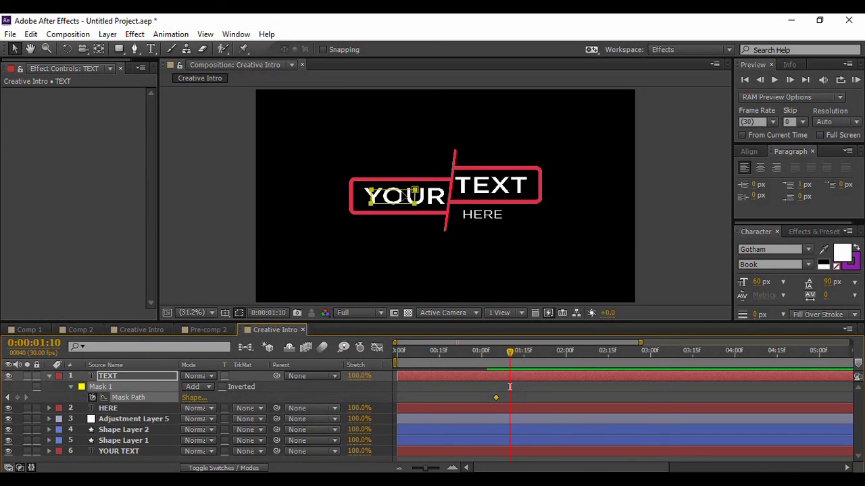
{"action": "left_click_drag", "start_coordinate": [406, 194], "coordinate": [403, 166]}
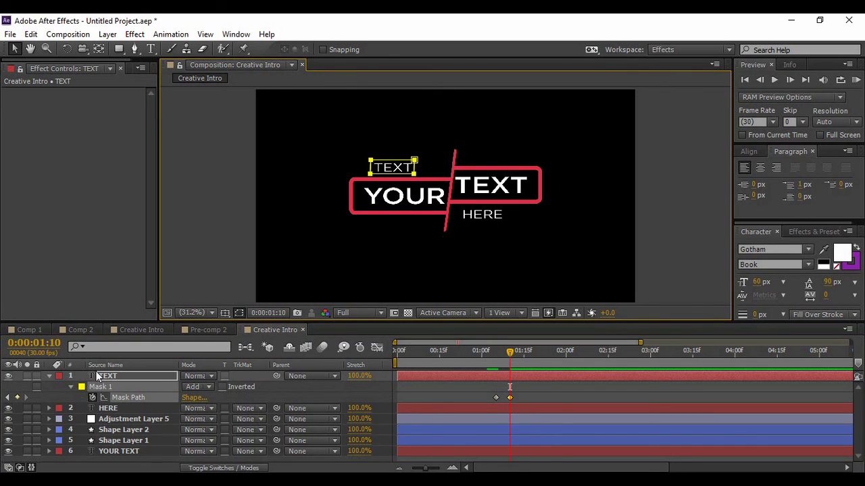
{"action": "left_click", "coordinate": [100, 387]}
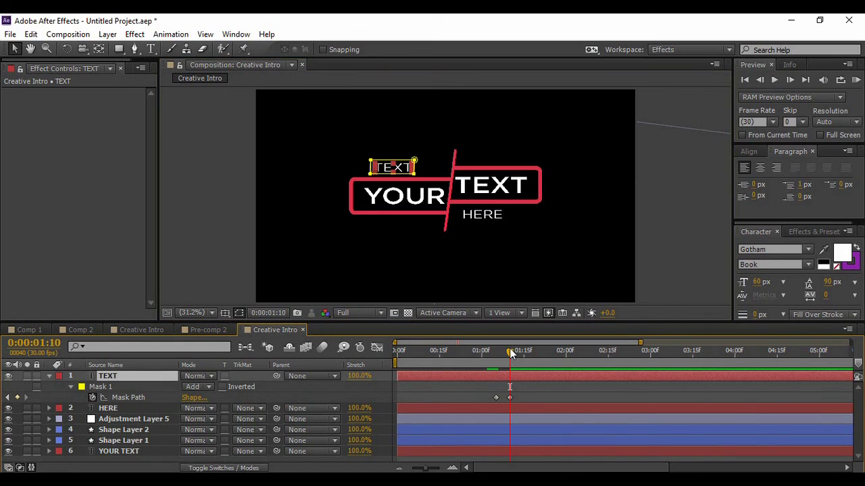
Draw a rectangular mask around the word on the HERE layer and keyframe its Mask Path at 0:00:01:10
{"action": "left_click", "coordinate": [115, 412]}
{"action": "left_click", "coordinate": [119, 50]}
{"action": "left_click_drag", "start_coordinate": [459, 207], "coordinate": [504, 225]}
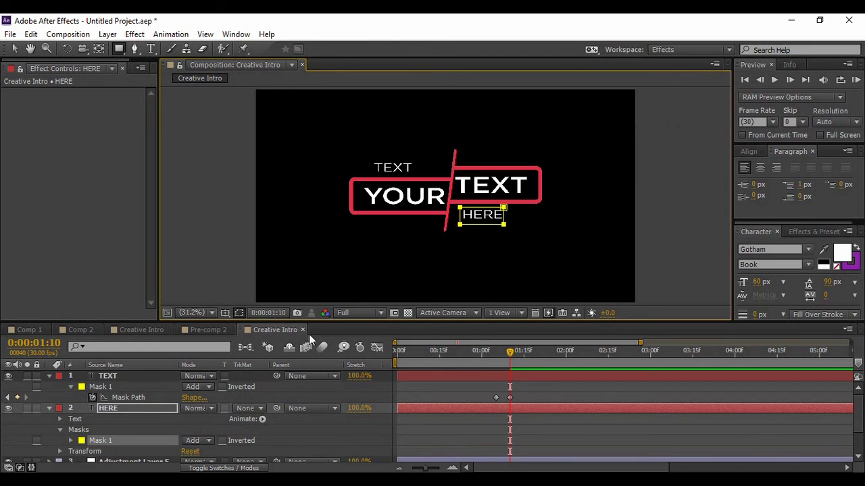
{"action": "left_click", "coordinate": [163, 408]}
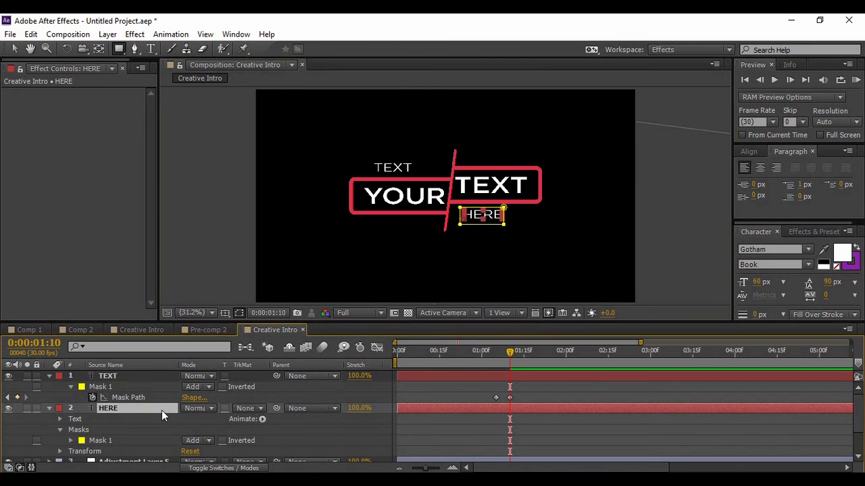
{"action": "key", "text": "m"}
{"action": "left_click", "coordinate": [93, 430]}
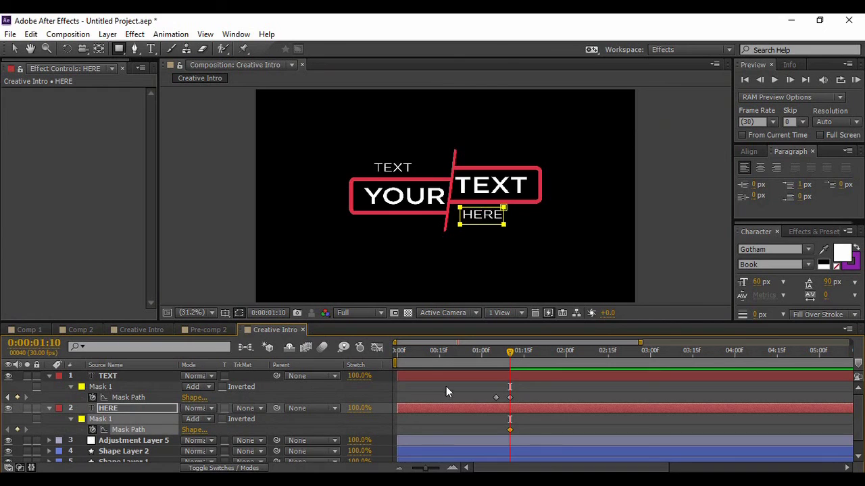
At 0:00:01:05, move the HERE layer's mask up off the word so that it starts hidden
{"action": "left_click_drag", "start_coordinate": [511, 356], "coordinate": [498, 356]}
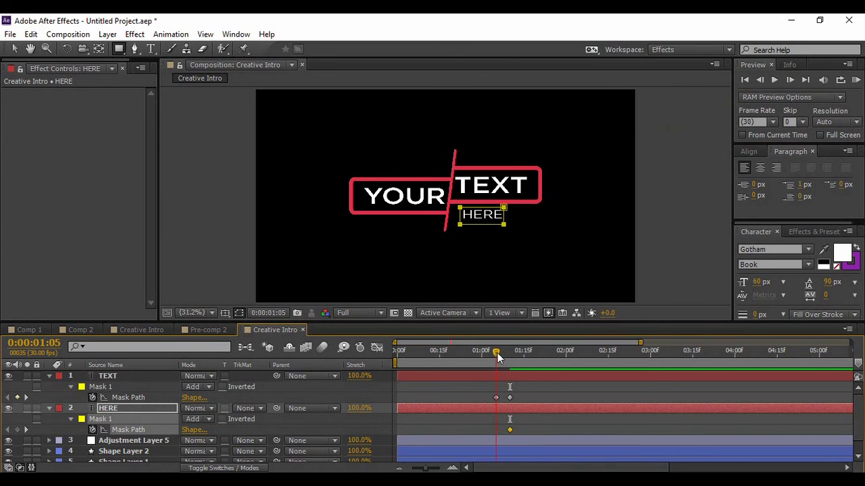
{"action": "left_click", "coordinate": [495, 397]}
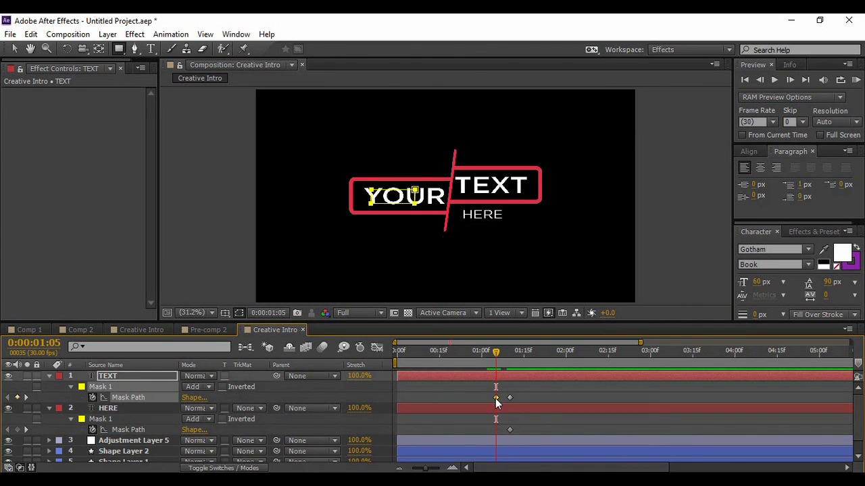
{"action": "left_click", "coordinate": [116, 408]}
{"action": "left_click", "coordinate": [14, 49]}
{"action": "left_click", "coordinate": [489, 216]}
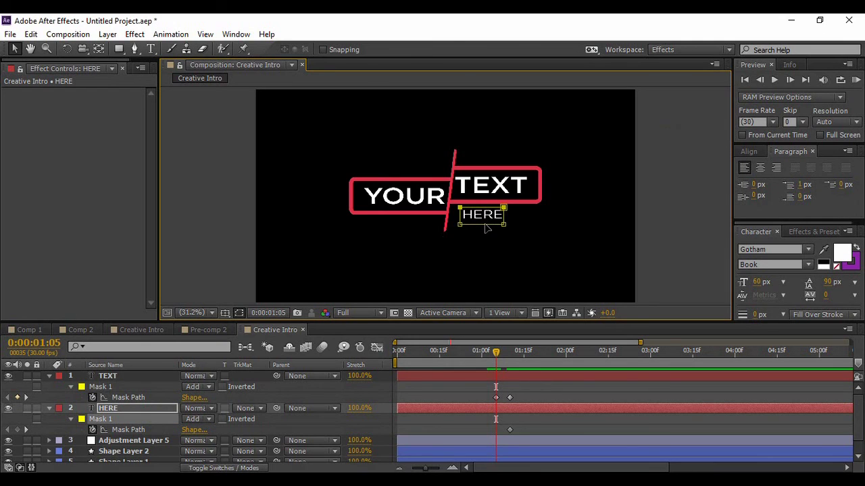
{"action": "left_click_drag", "start_coordinate": [492, 225], "coordinate": [492, 200]}
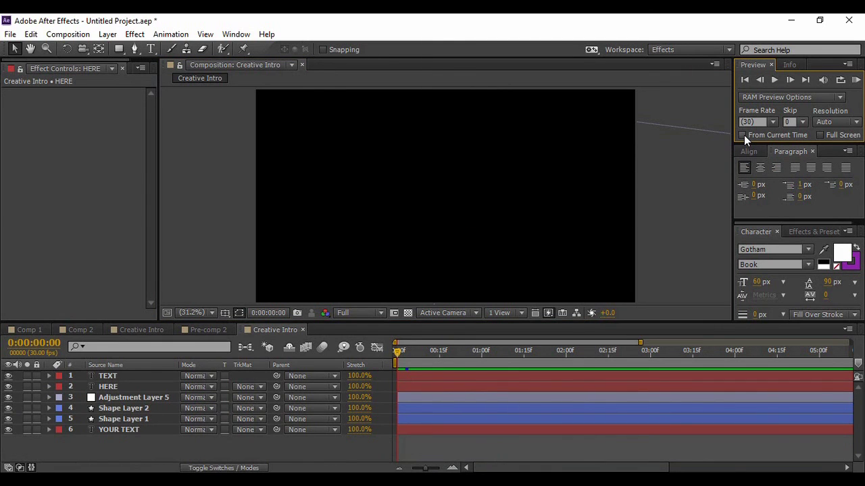
Enlarge the composition view and play the complete intro animation from the start
{"action": "left_click_drag", "start_coordinate": [699, 323], "coordinate": [699, 457]}
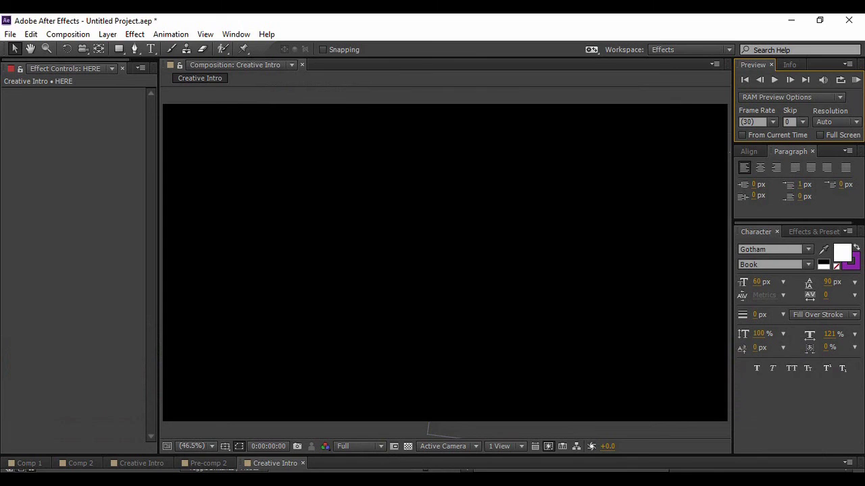
{"action": "left_click", "coordinate": [773, 80]}
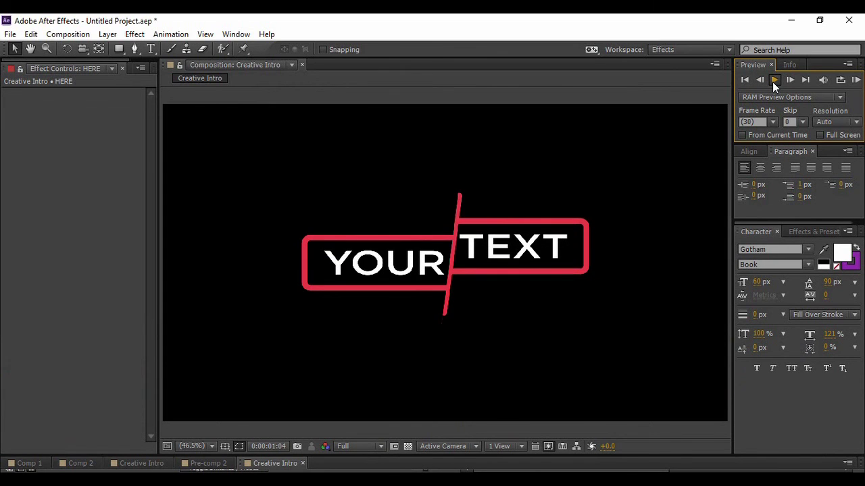